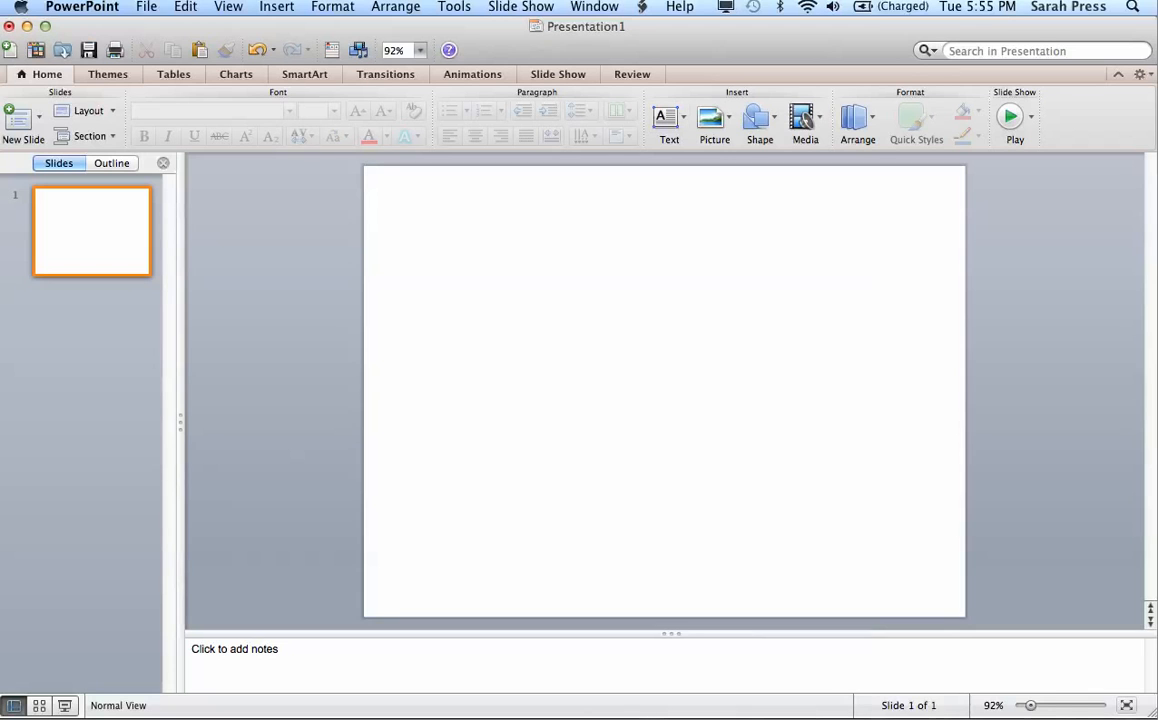
- Change the slide orientation to portrait, 7.5 inches wide by 10 inches high
{"action": "left_click", "coordinate": [147, 7]}
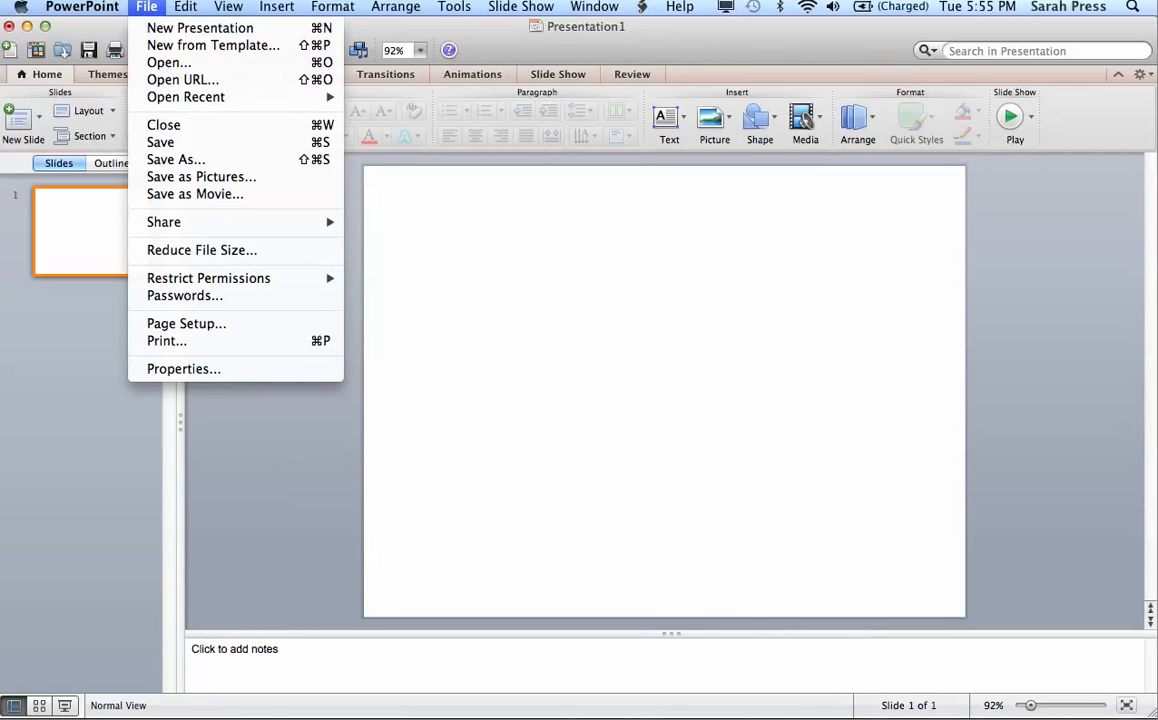
{"action": "left_click", "coordinate": [187, 324]}
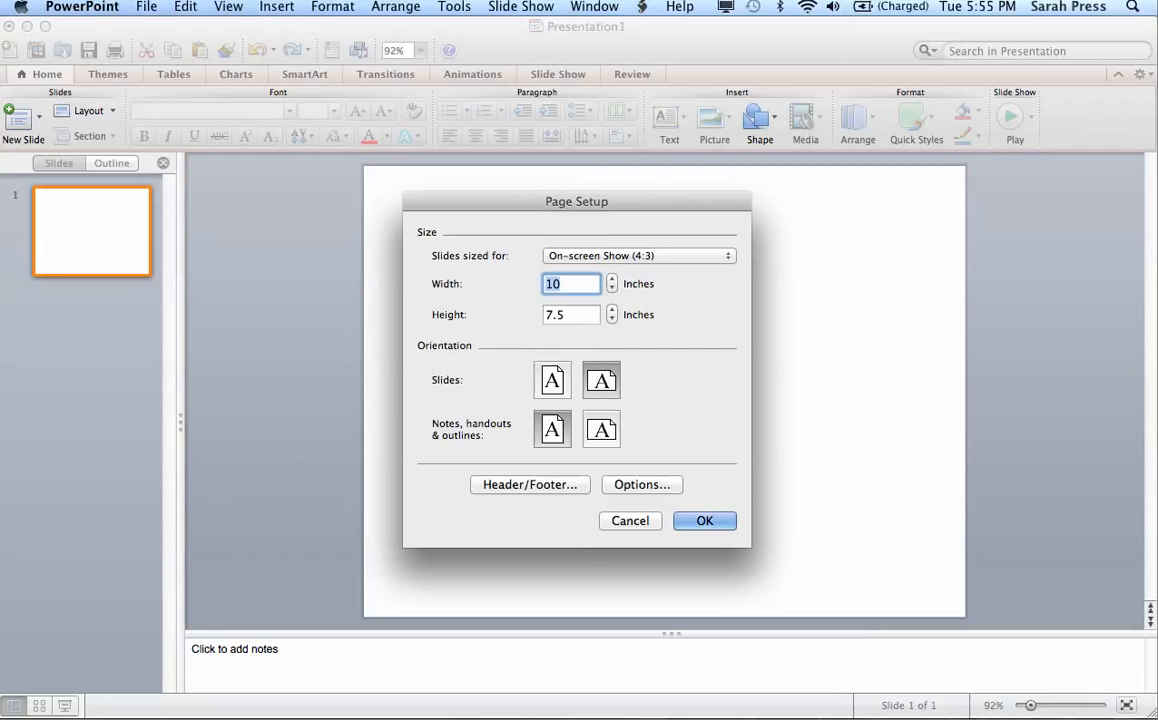
{"action": "left_click", "coordinate": [552, 380]}
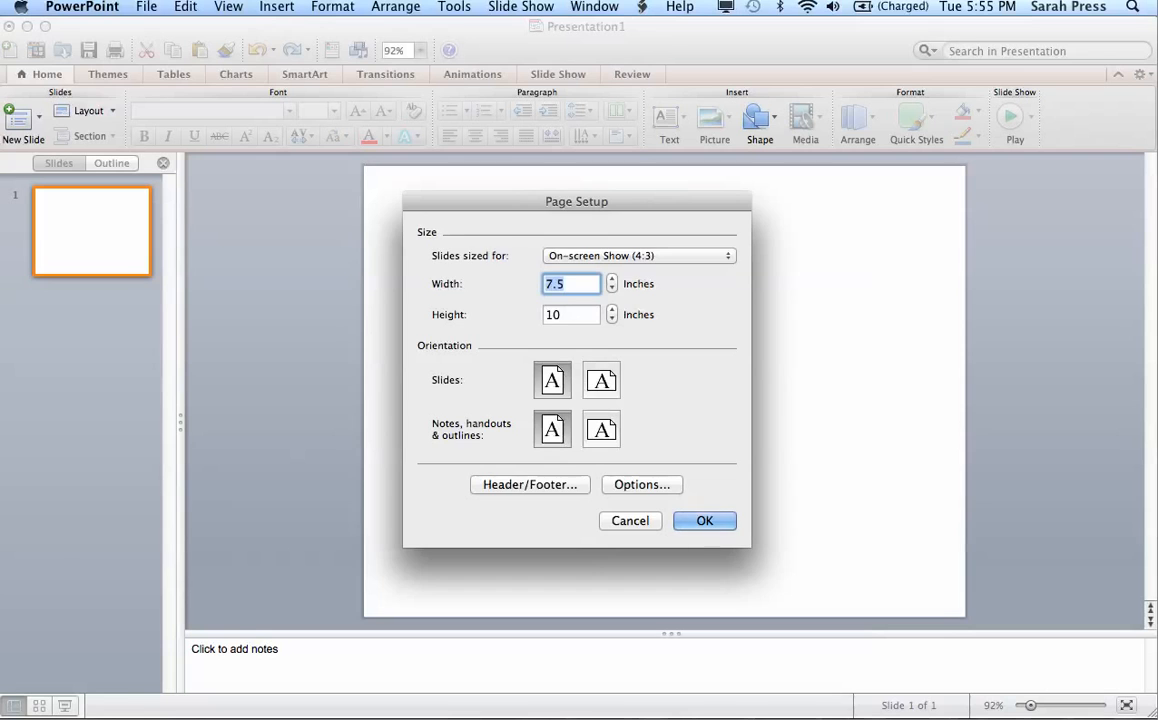
{"action": "left_click", "coordinate": [705, 521]}
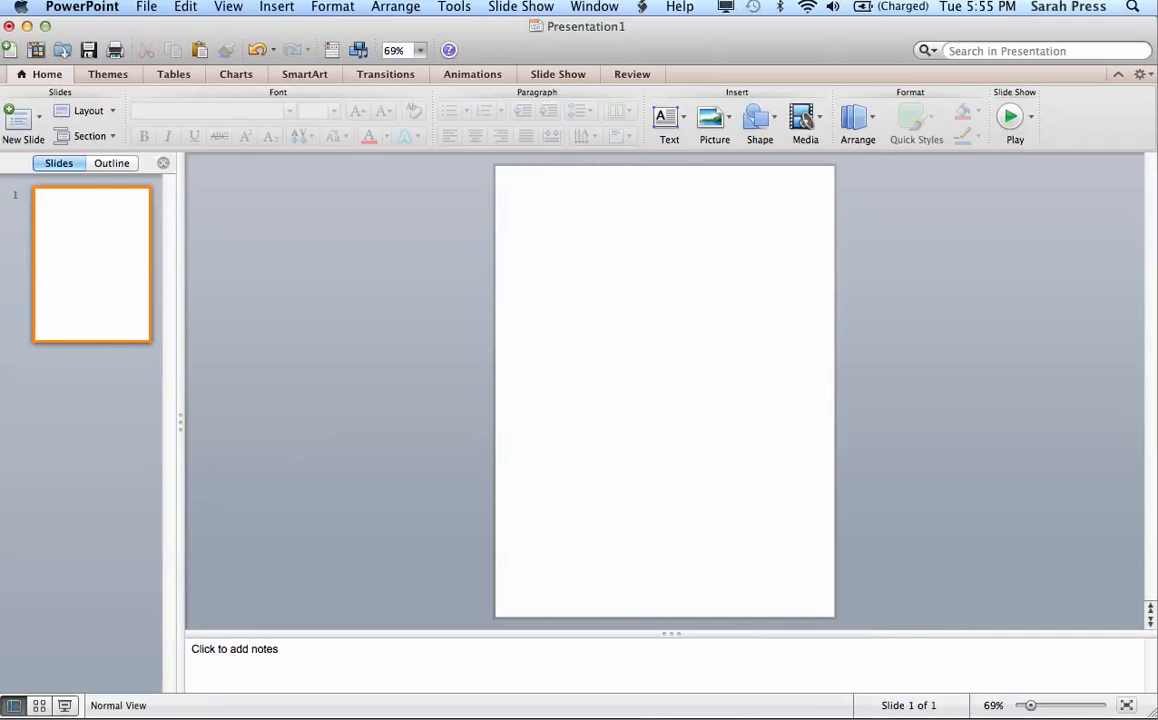
- Insert the picture file "Garbage truck spills its load" by WSDOT on Flickr.jpg from the Downloads folder onto the slide
{"action": "left_click", "coordinate": [277, 7]}
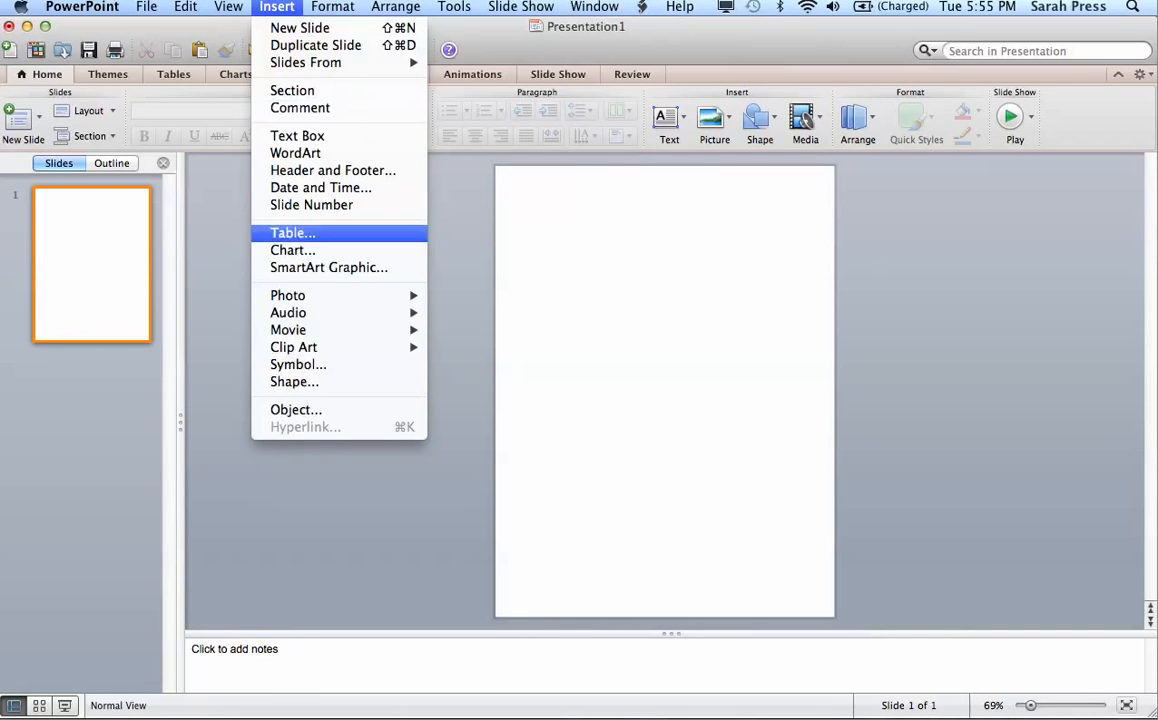
{"action": "mouse_move", "coordinate": [300, 295]}
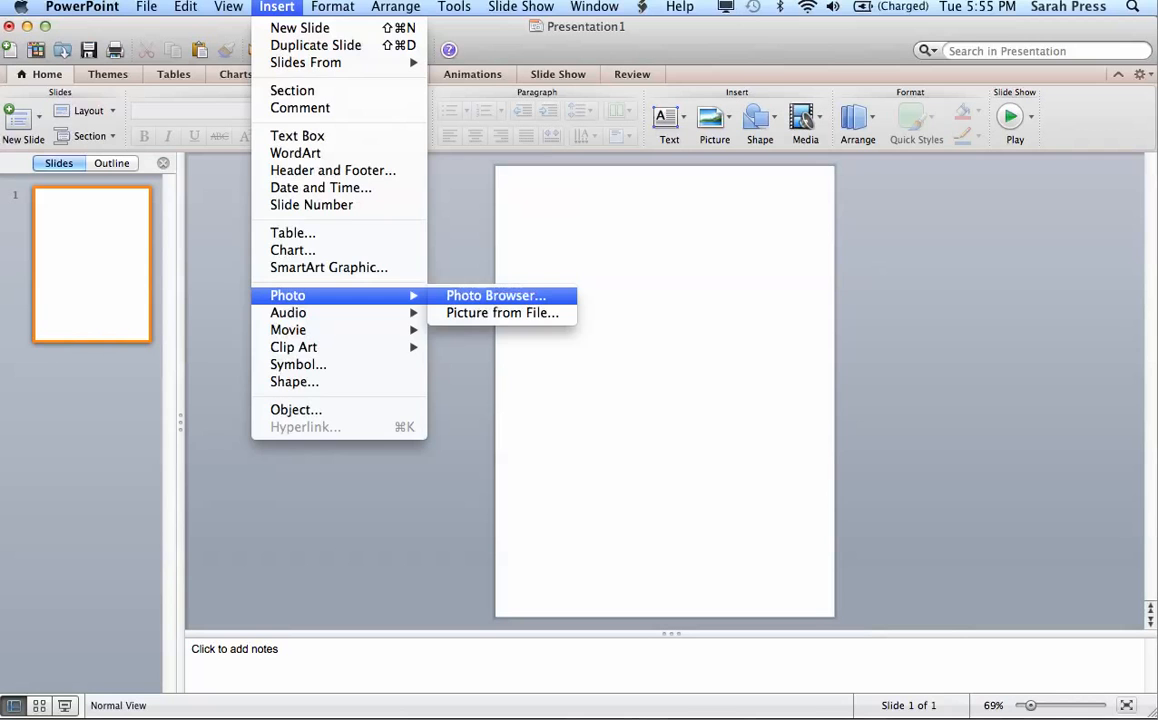
{"action": "left_click", "coordinate": [500, 312]}
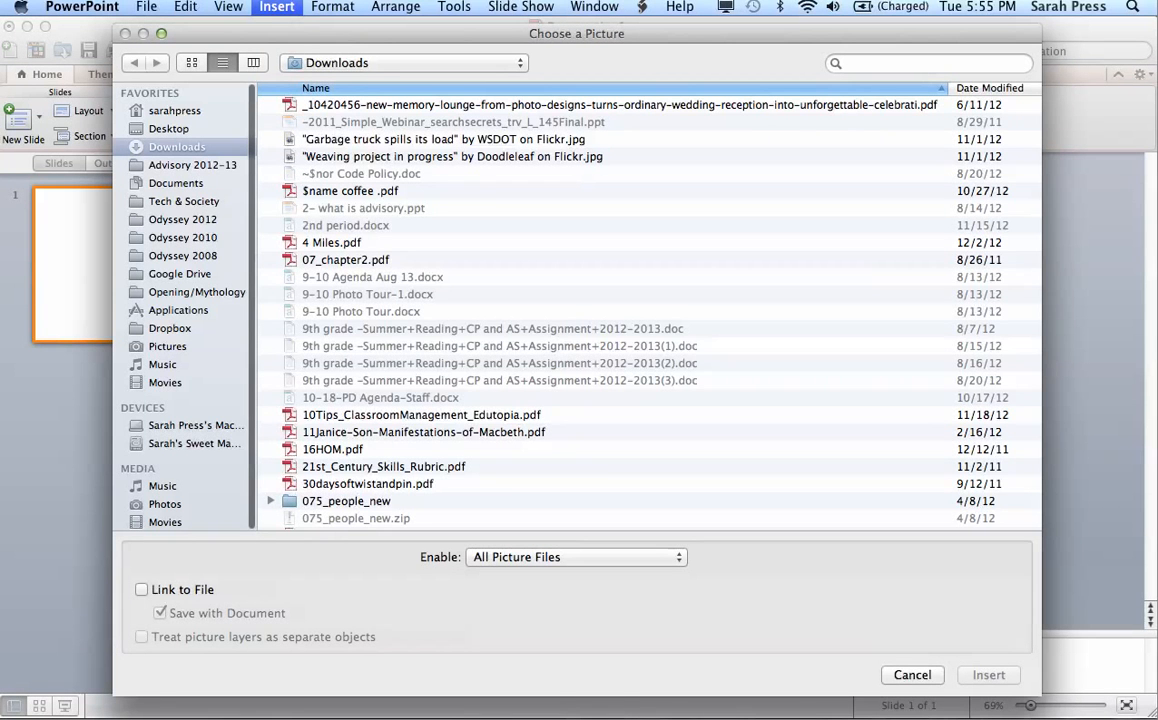
{"action": "left_click", "coordinate": [443, 140]}
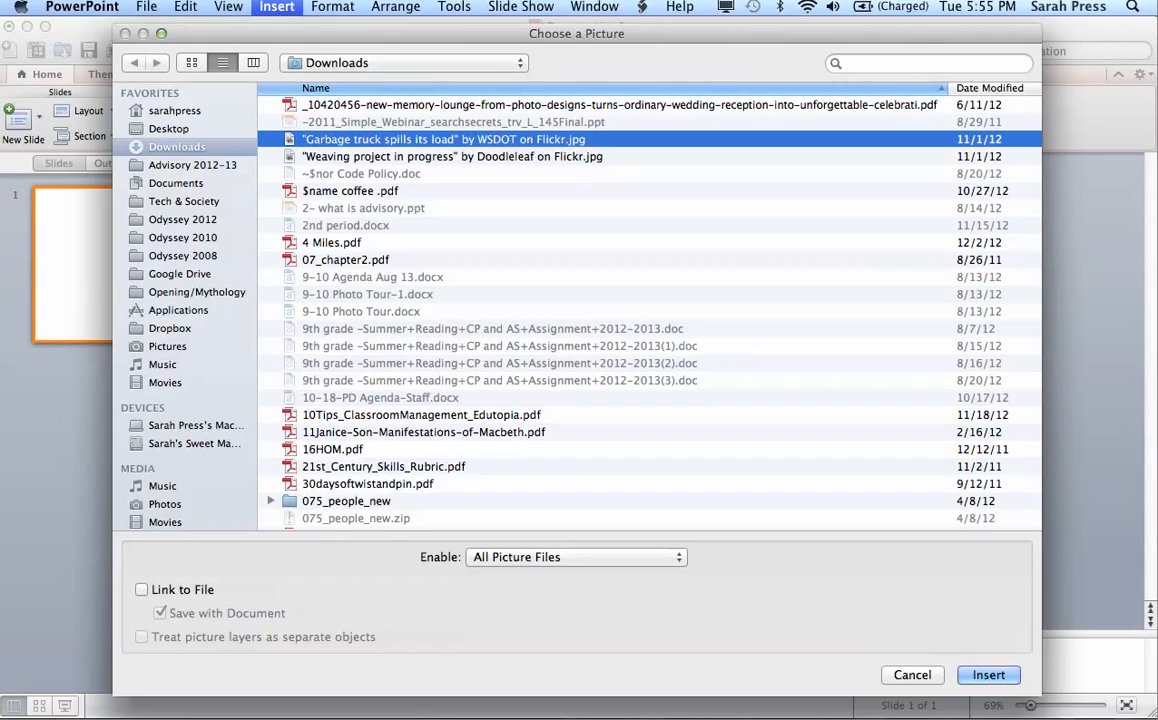
{"action": "left_click", "coordinate": [988, 675]}
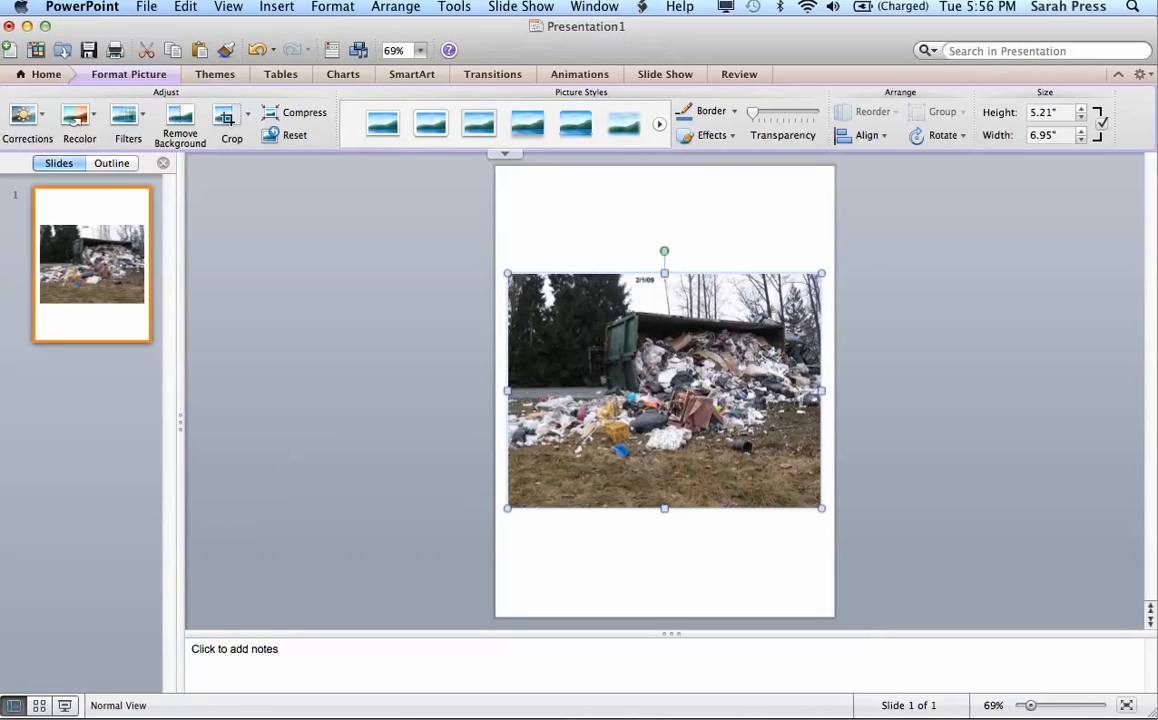
- Crop the photo's left side and top edge to about 5.66 by 4.94 inches, and move it to the upper part of the slide
{"action": "left_click", "coordinate": [224, 116]}
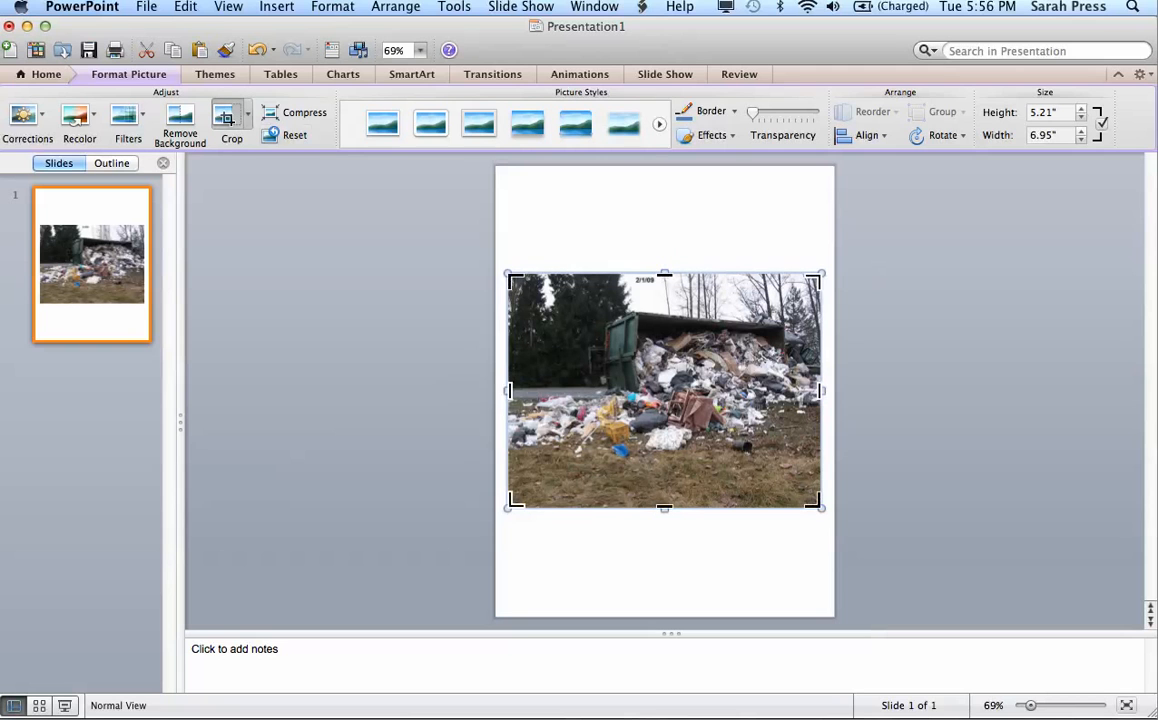
{"action": "left_click_drag", "start_coordinate": [511, 390], "coordinate": [567, 390]}
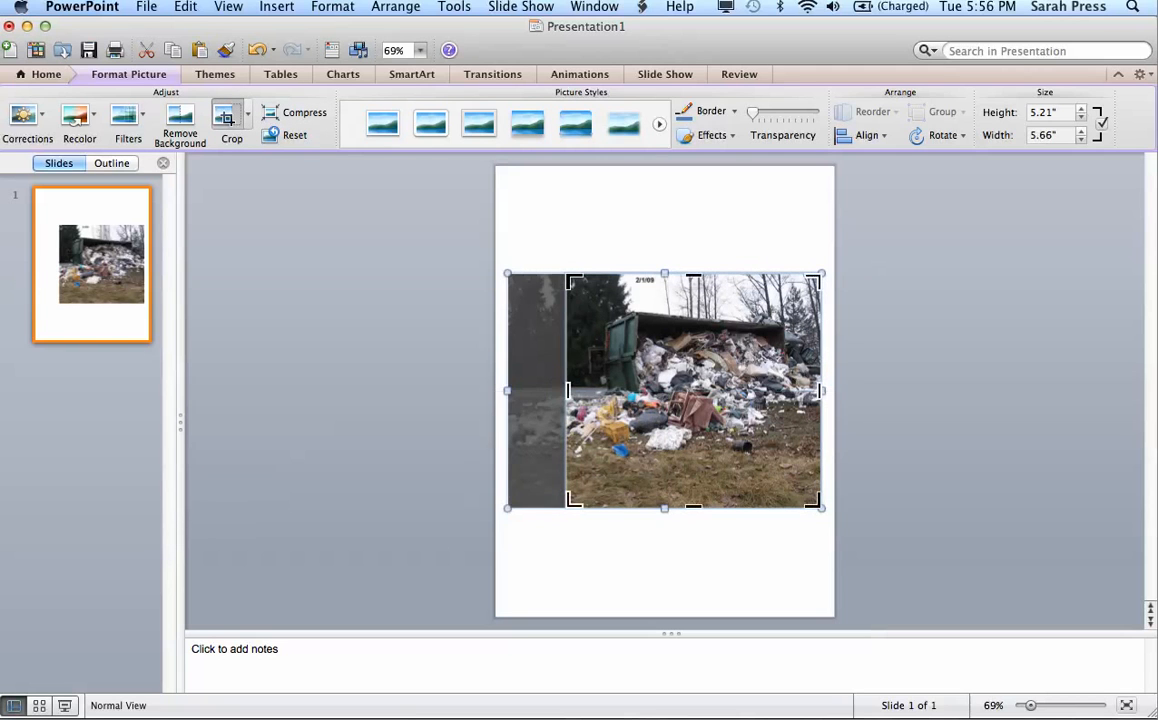
{"action": "left_click_drag", "start_coordinate": [693, 275], "coordinate": [693, 288]}
{"action": "left_click", "coordinate": [690, 228]}
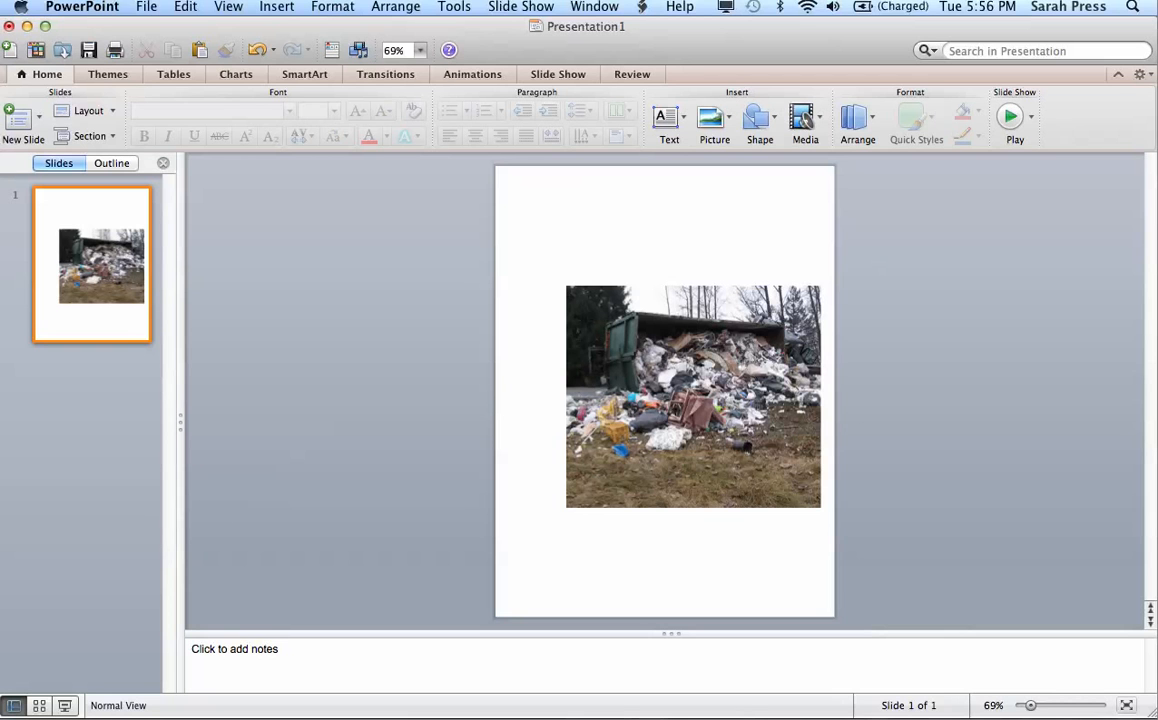
{"action": "left_click_drag", "start_coordinate": [640, 380], "coordinate": [618, 294]}
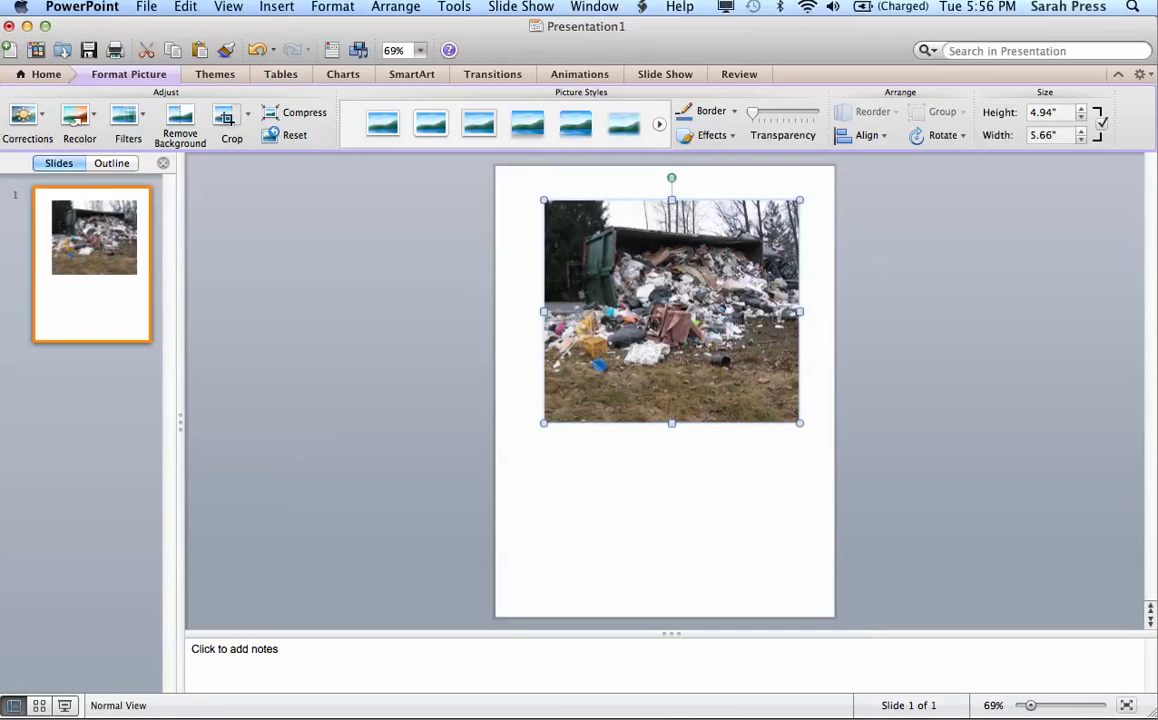
- Recolor the garbage photo to grayscale
{"action": "left_click", "coordinate": [74, 119]}
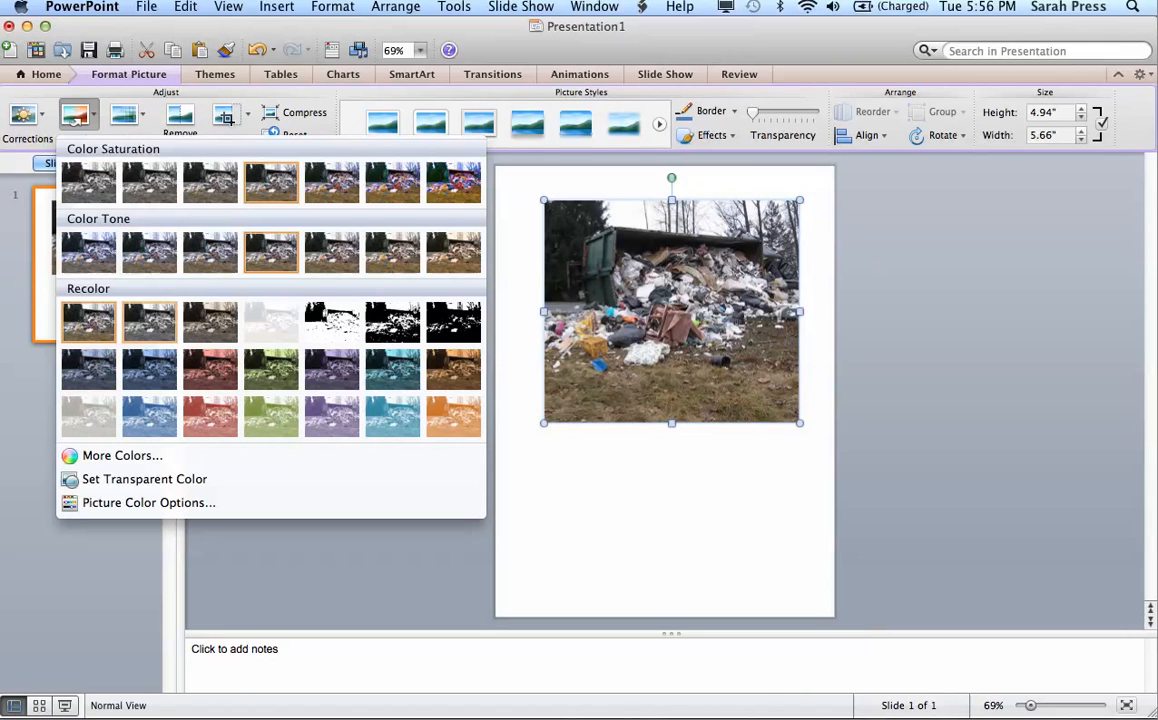
{"action": "left_click", "coordinate": [149, 322]}
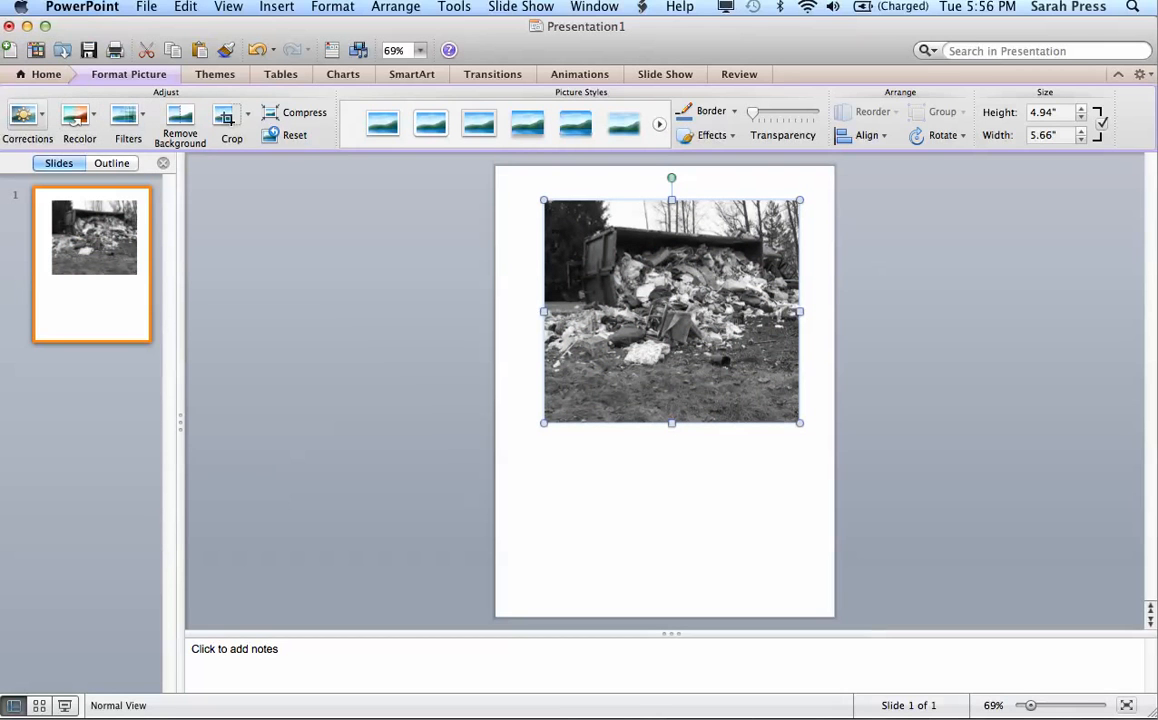
{"action": "left_click", "coordinate": [24, 116]}
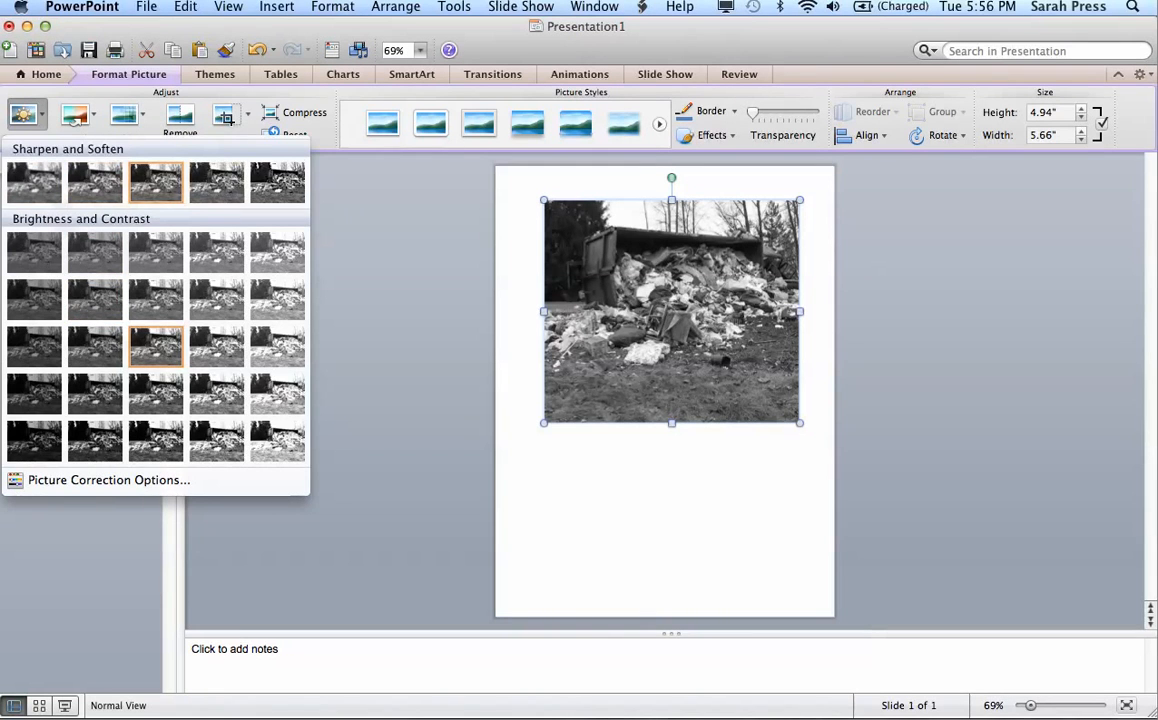
{"action": "left_click", "coordinate": [77, 116]}
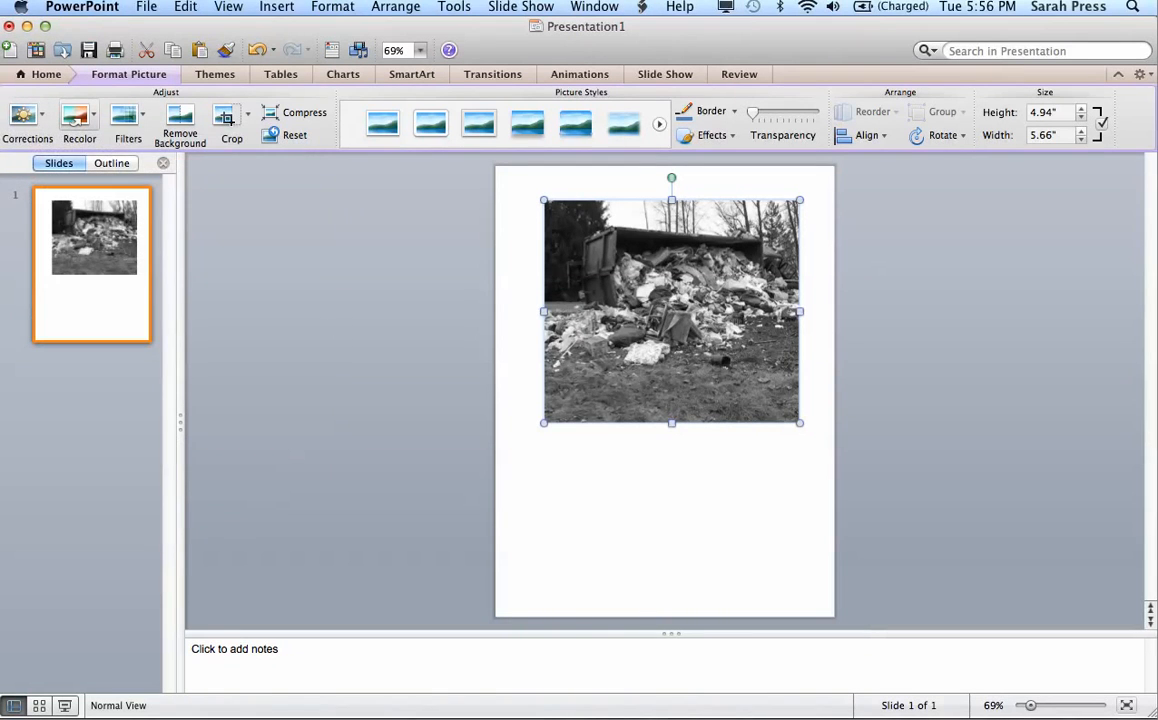
- Try a diagonal pencil-stroke artistic filter on the photo and replace it with the glowing-outline filter
{"action": "left_click", "coordinate": [124, 117]}
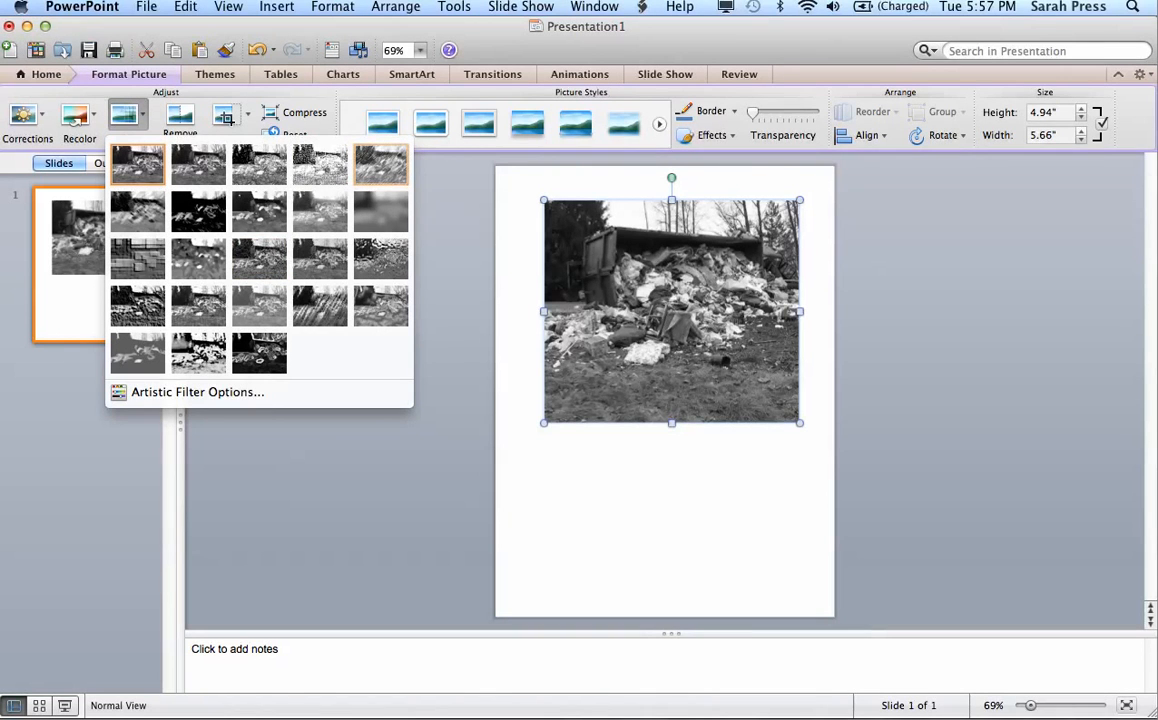
{"action": "left_click", "coordinate": [381, 165]}
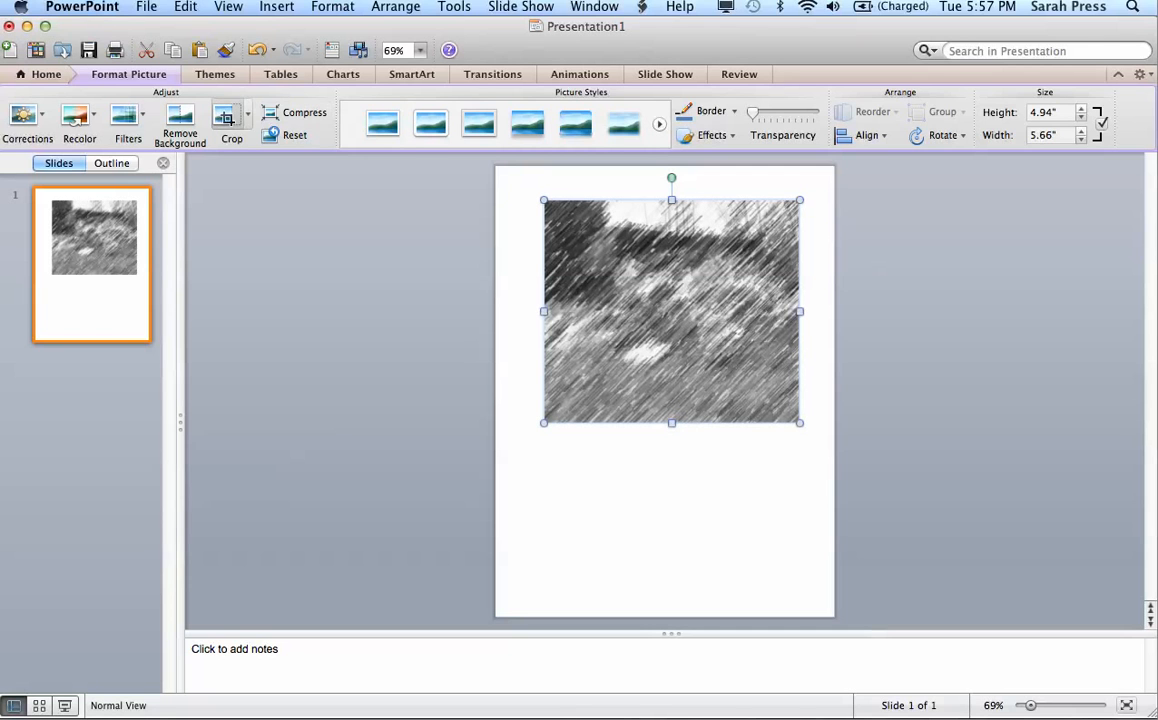
{"action": "left_click", "coordinate": [125, 117]}
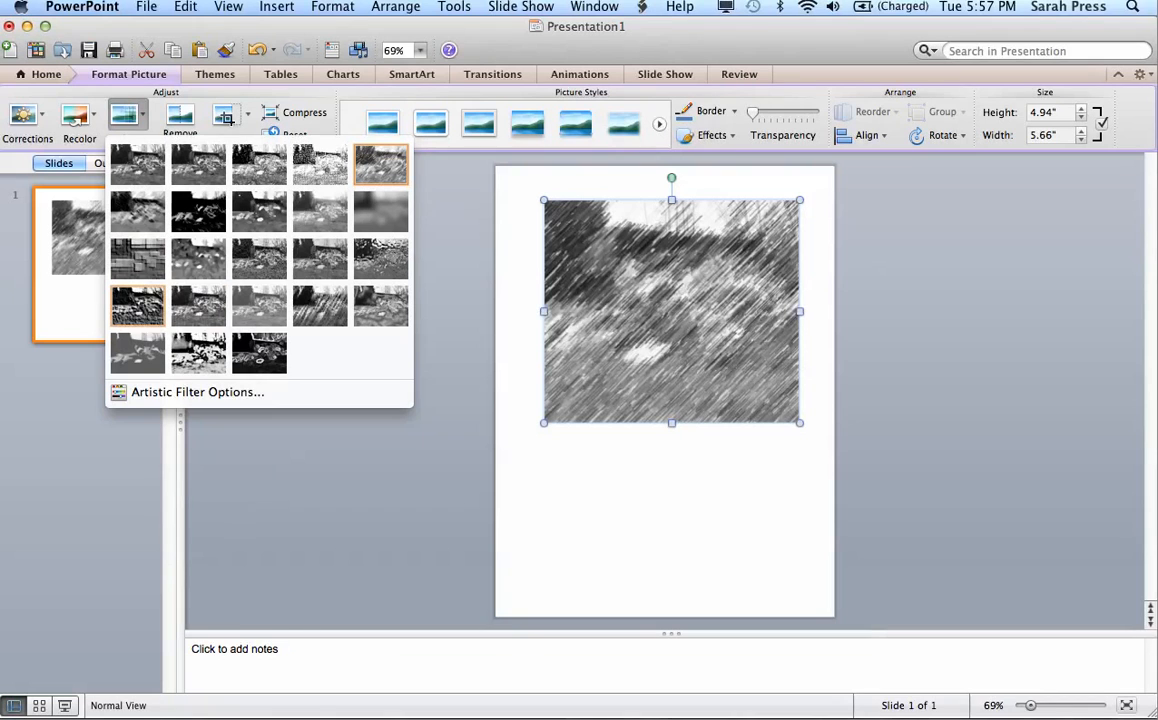
{"action": "left_click", "coordinate": [259, 353]}
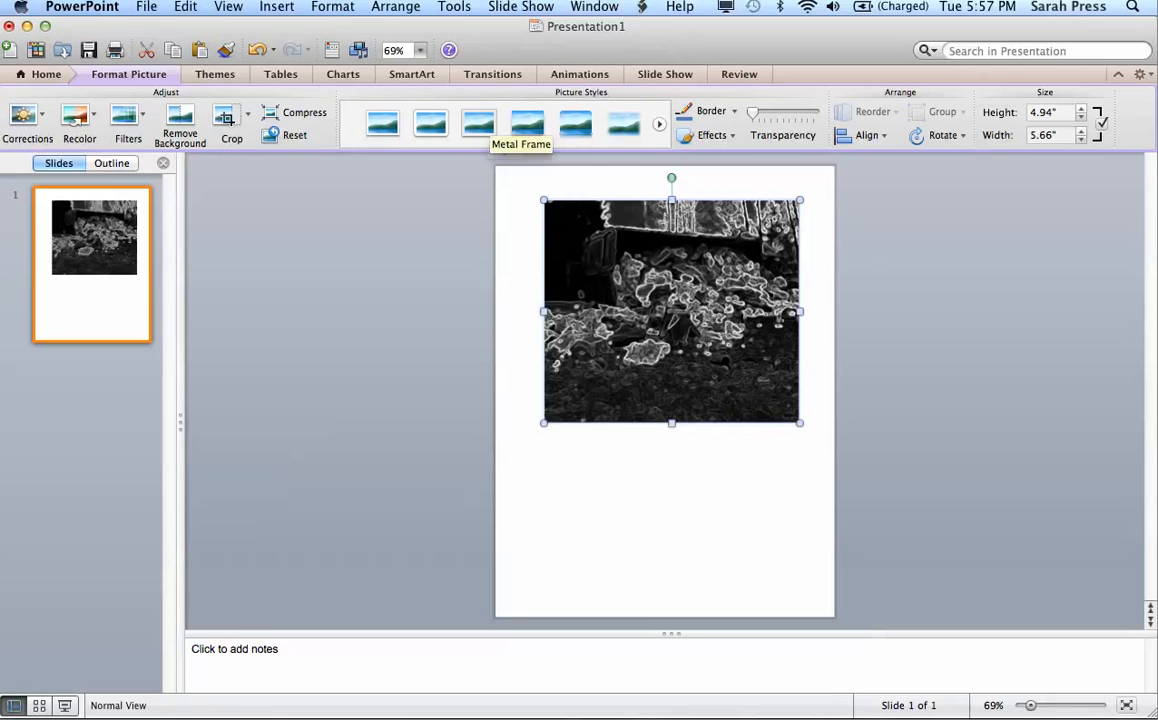
- Try the Reflected Rounded Rectangle picture style on the photo and replace it with the soft-edged rectangle style
{"action": "left_click", "coordinate": [575, 124]}
{"action": "left_click", "coordinate": [576, 124]}
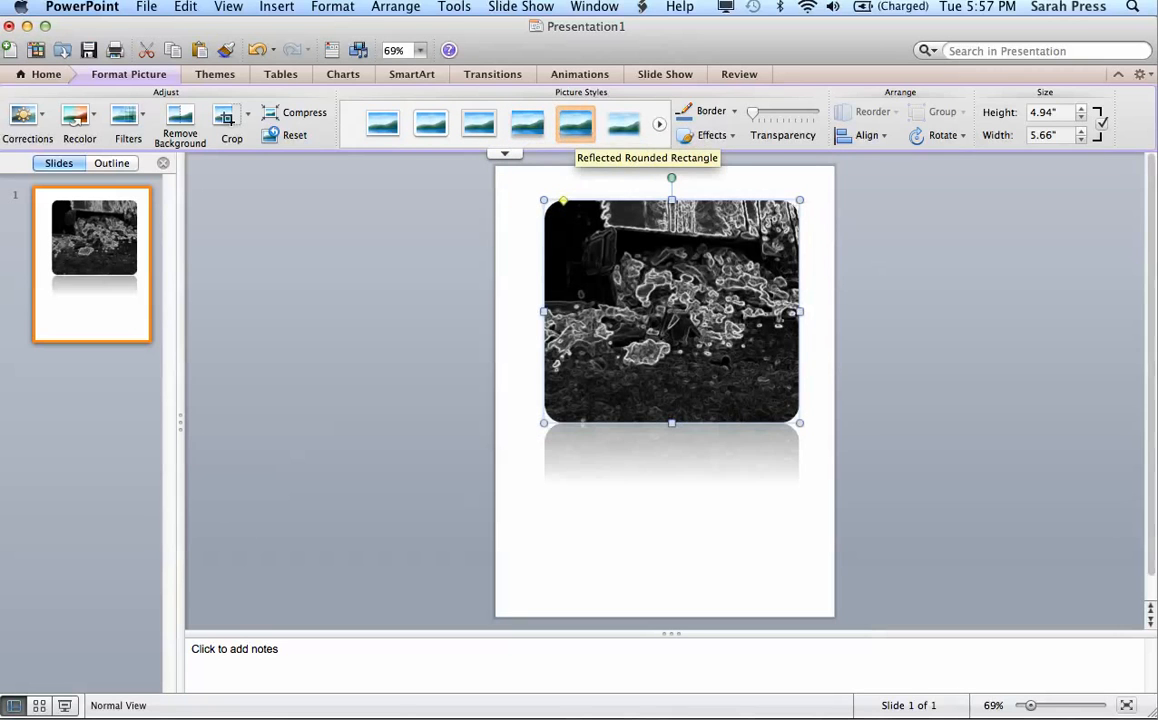
{"action": "left_click", "coordinate": [623, 124]}
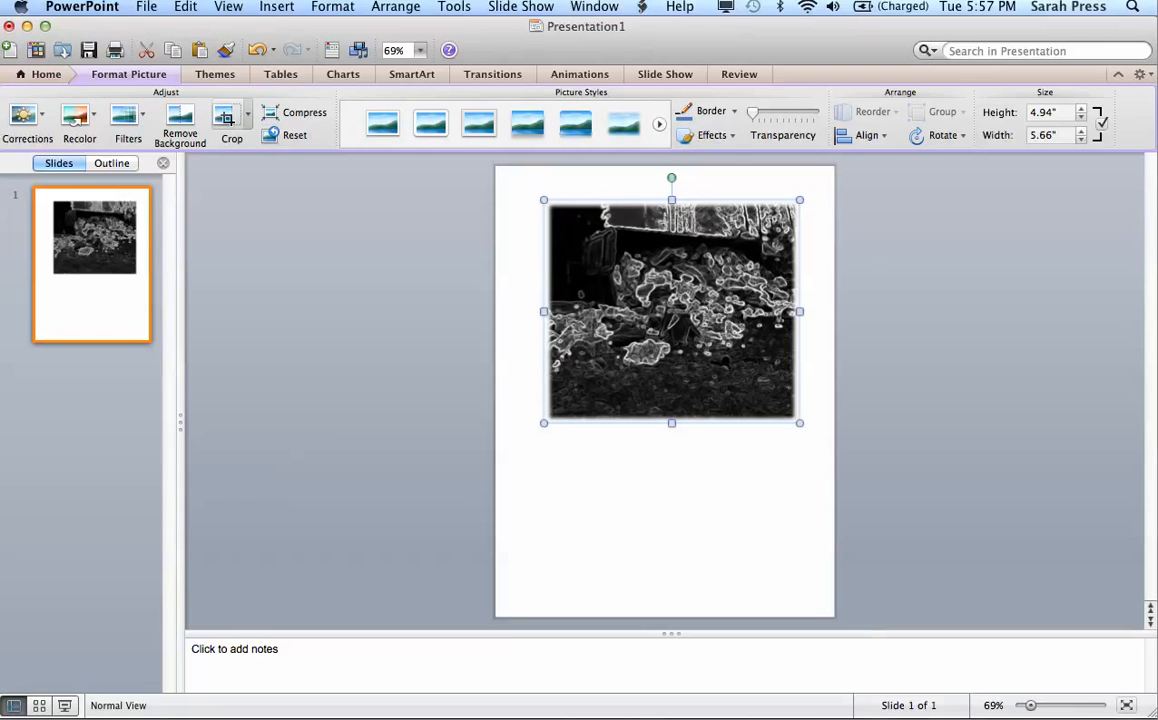
- Mask the photo to an oval shape and narrow it to about 4.87 inches wide, keeping its height
{"action": "left_click", "coordinate": [247, 116]}
{"action": "mouse_move", "coordinate": [120, 165]}
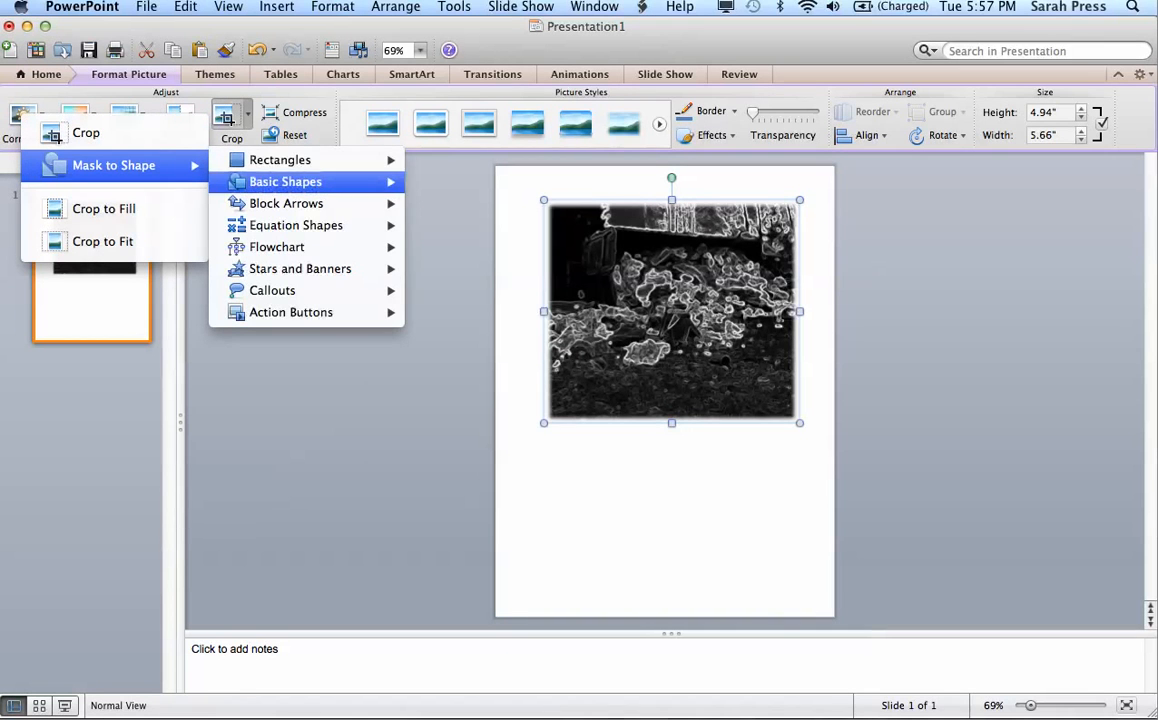
{"action": "mouse_move", "coordinate": [290, 181]}
{"action": "left_click", "coordinate": [416, 183]}
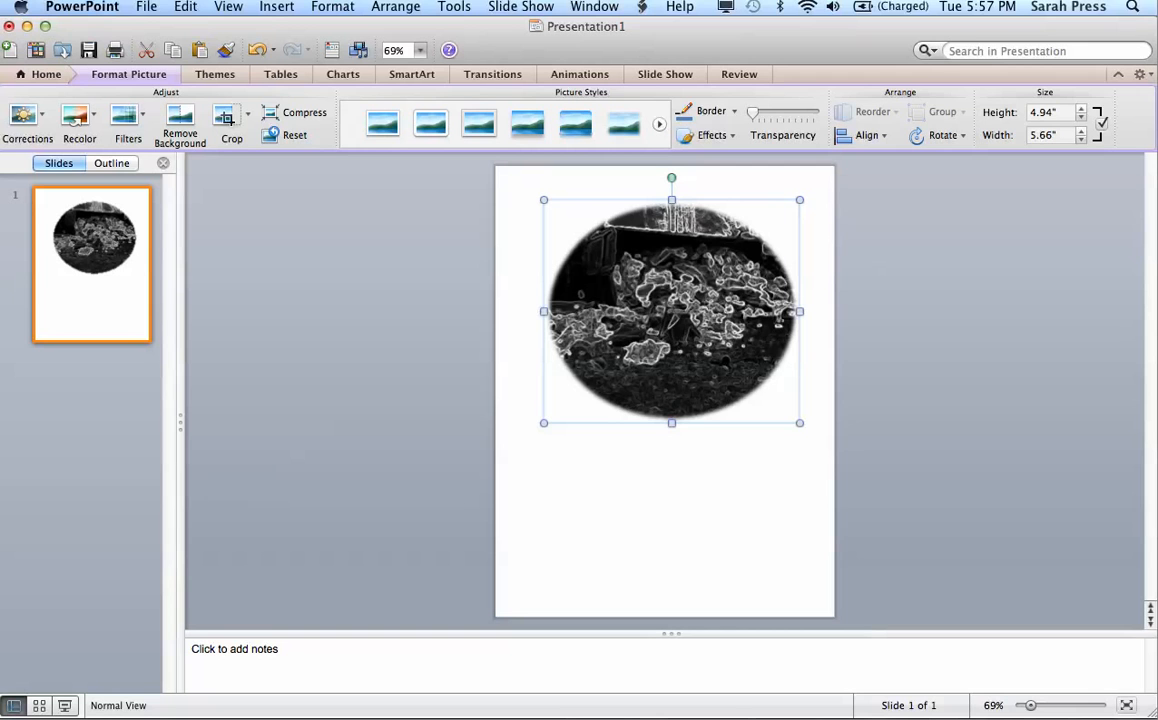
{"action": "left_click_drag", "start_coordinate": [543, 311], "coordinate": [579, 311]}
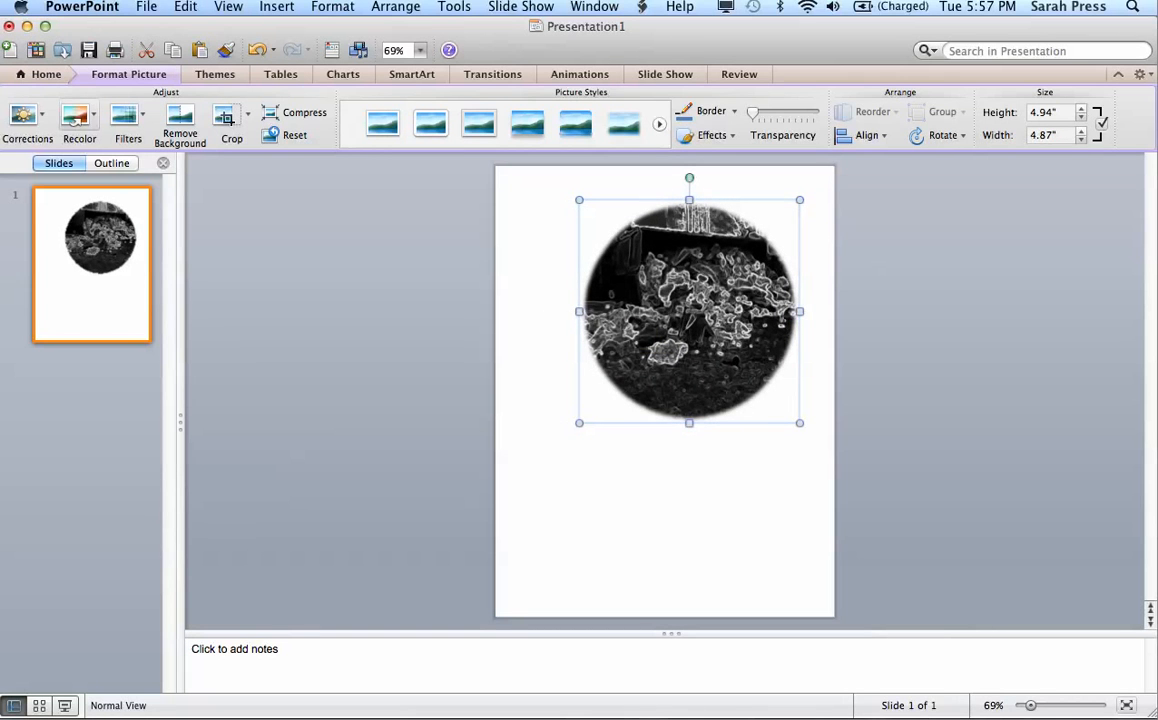
- Remove the artistic filter from the photo and apply a rectangular picture style with a black frame
{"action": "left_click", "coordinate": [125, 118]}
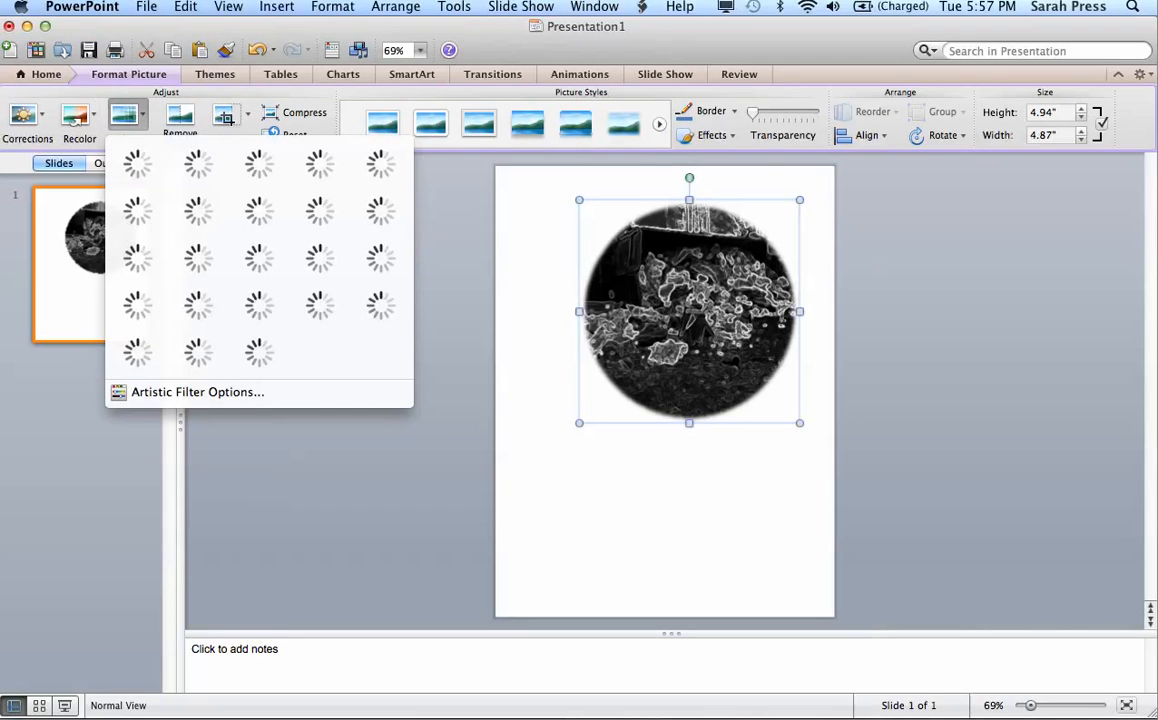
{"action": "left_click", "coordinate": [137, 170]}
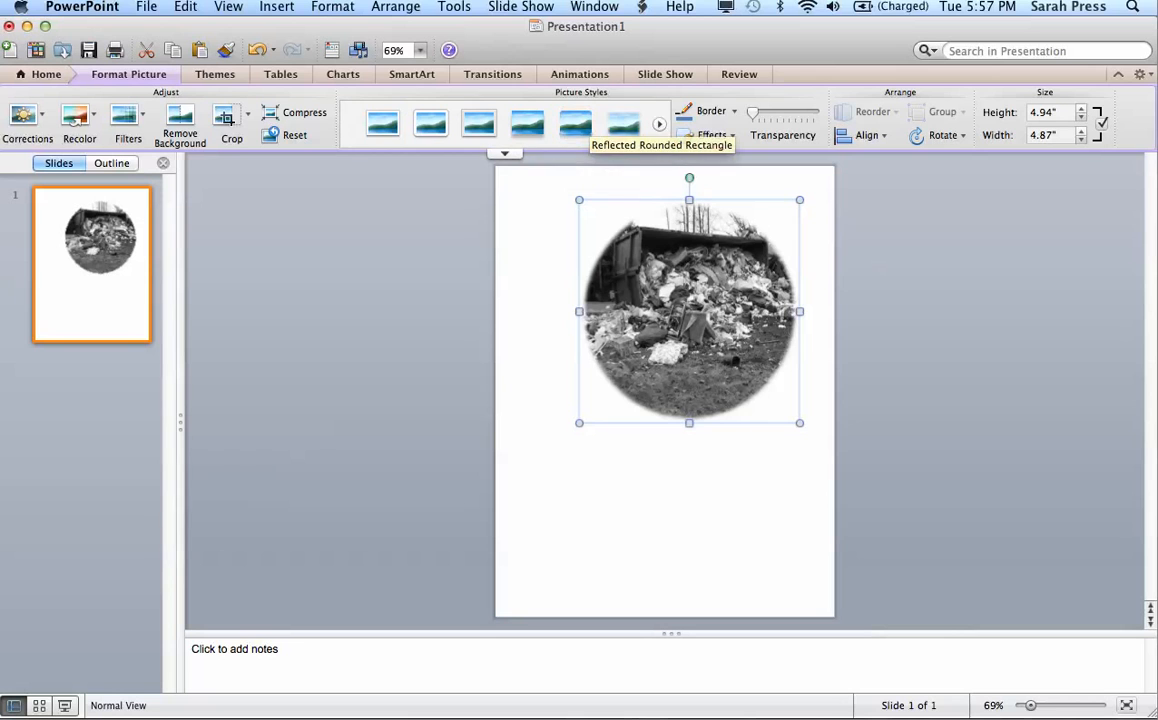
{"action": "scroll", "coordinate": [600, 112], "scroll_direction": "down", "scroll_amount": 2}
{"action": "left_click", "coordinate": [623, 123]}
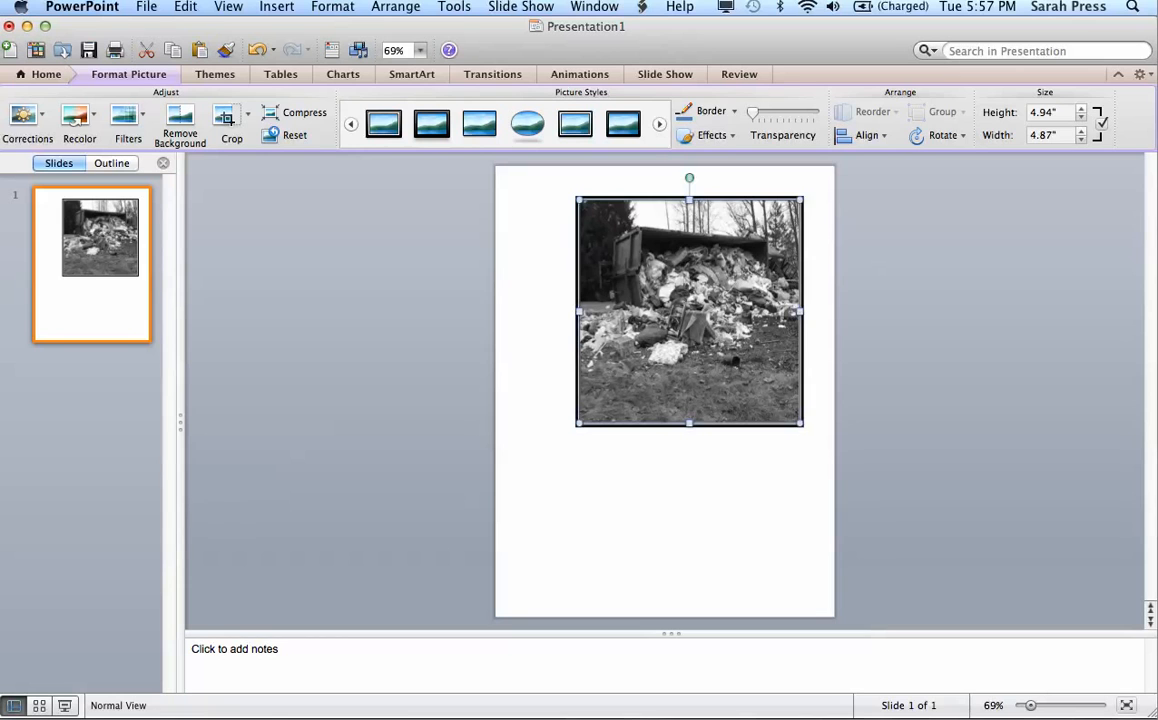
- Make the framed photo slightly transparent and move it closer to the slide's left edge
{"action": "left_click", "coordinate": [710, 135]}
{"action": "key", "text": "Escape"}
{"action": "mouse_move", "coordinate": [752, 112]}
{"action": "left_mouse_down"}
{"action": "mouse_move", "coordinate": [803, 112]}
{"action": "mouse_move", "coordinate": [760, 113]}
{"action": "left_mouse_up"}
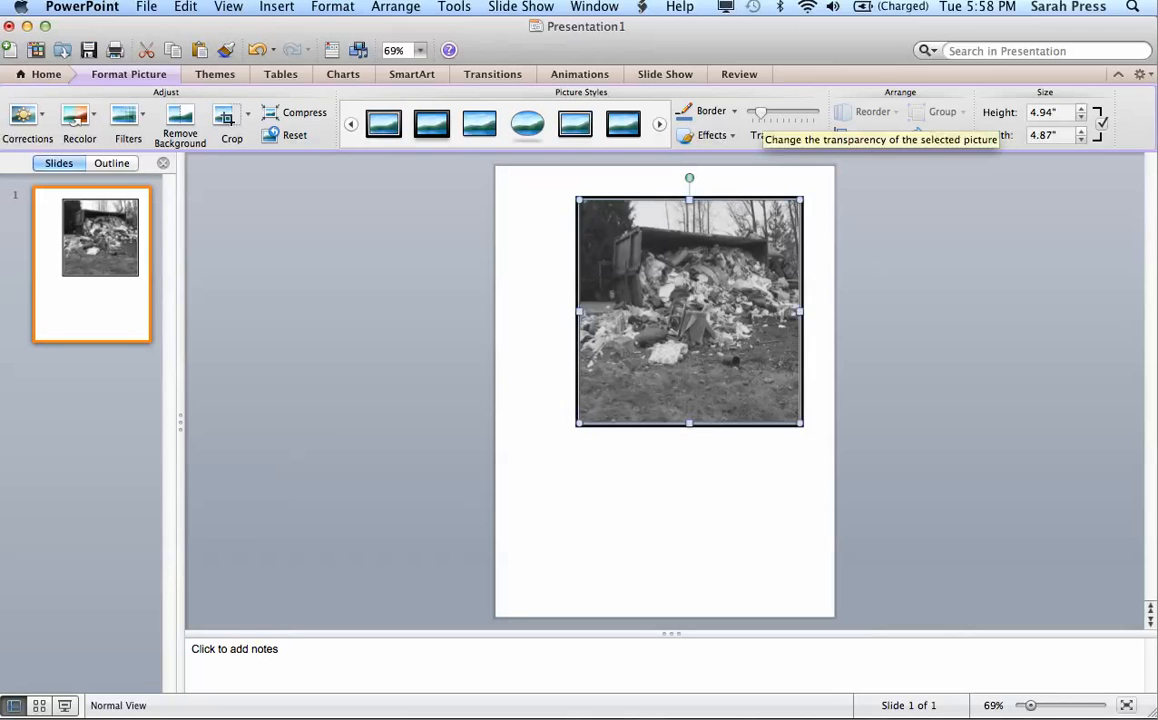
{"action": "left_click_drag", "start_coordinate": [650, 355], "coordinate": [598, 355]}
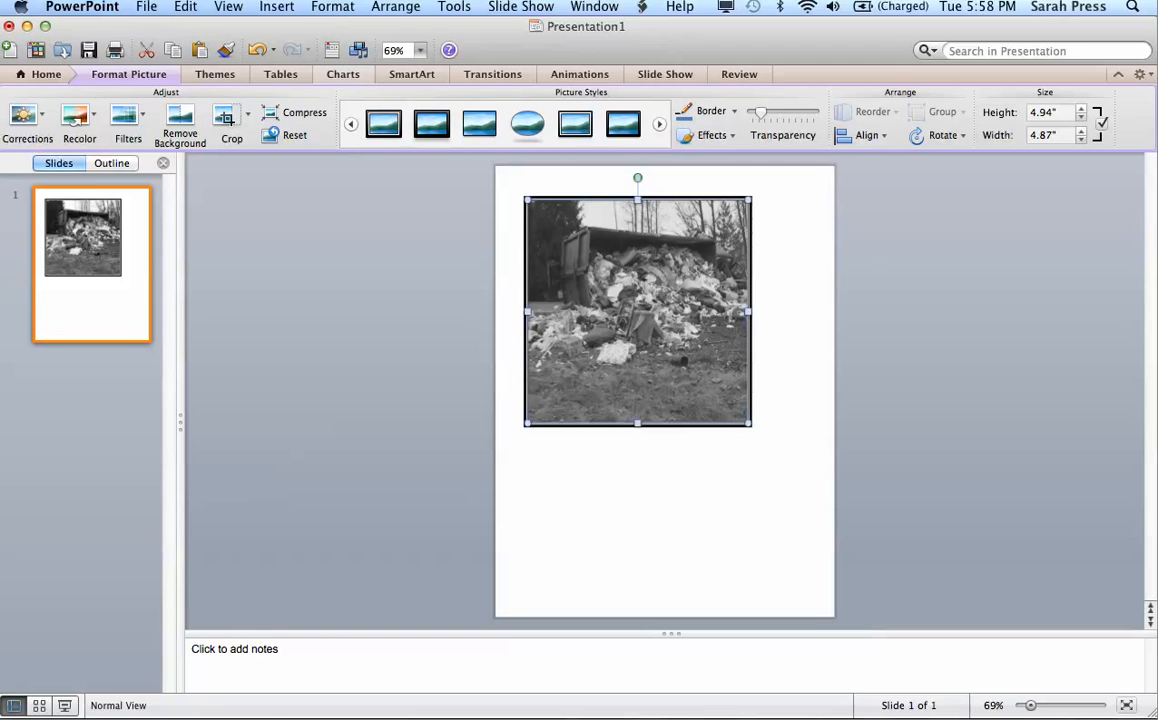
- Insert the picture file "Weaving project in progress" by Doodleleaf on Flickr.jpg from the Downloads folder onto the slide
{"action": "left_click", "coordinate": [277, 7]}
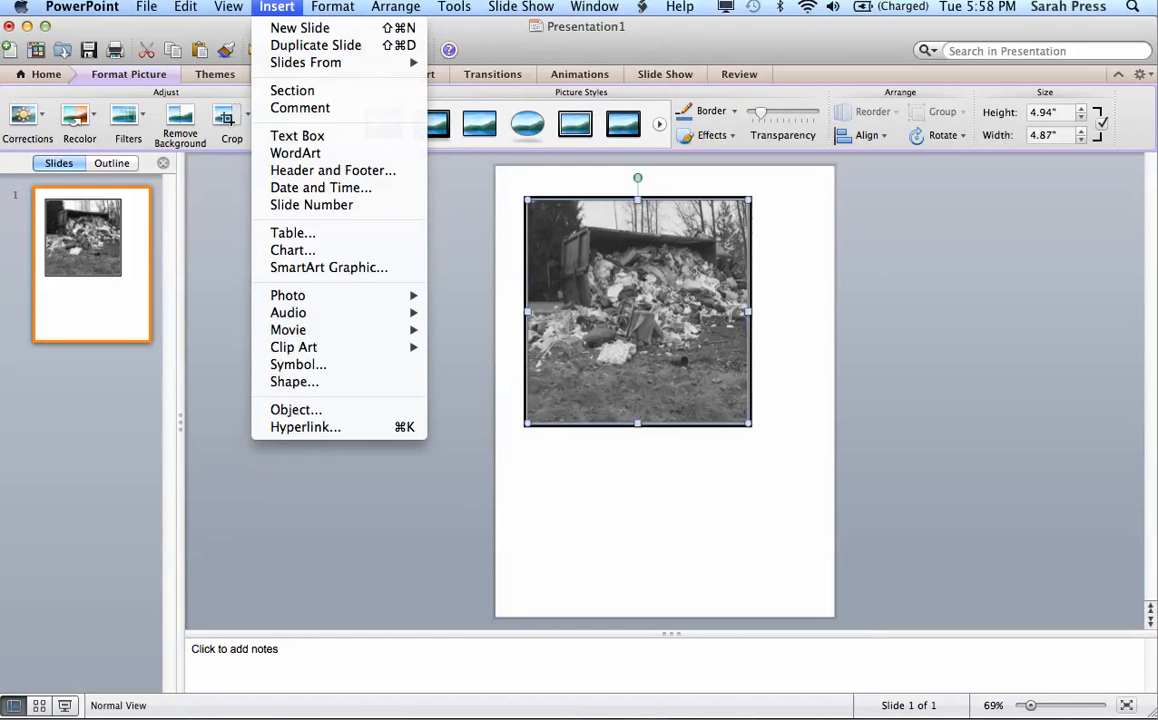
{"action": "mouse_move", "coordinate": [288, 296]}
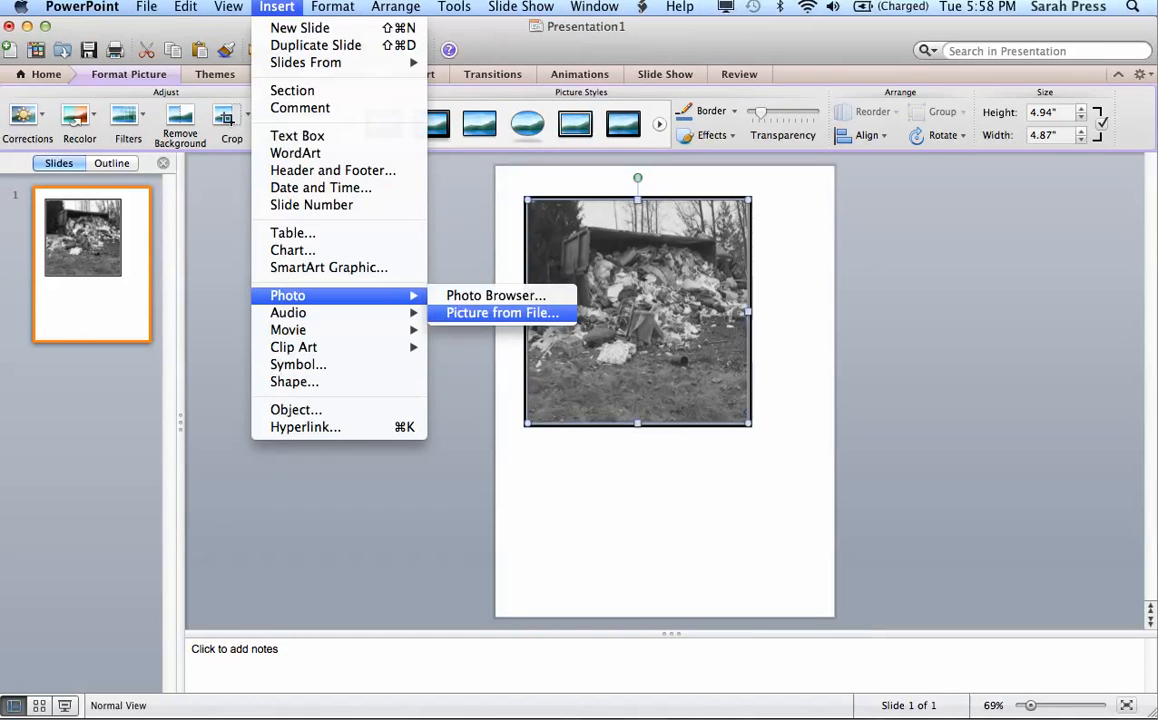
{"action": "left_click", "coordinate": [502, 312]}
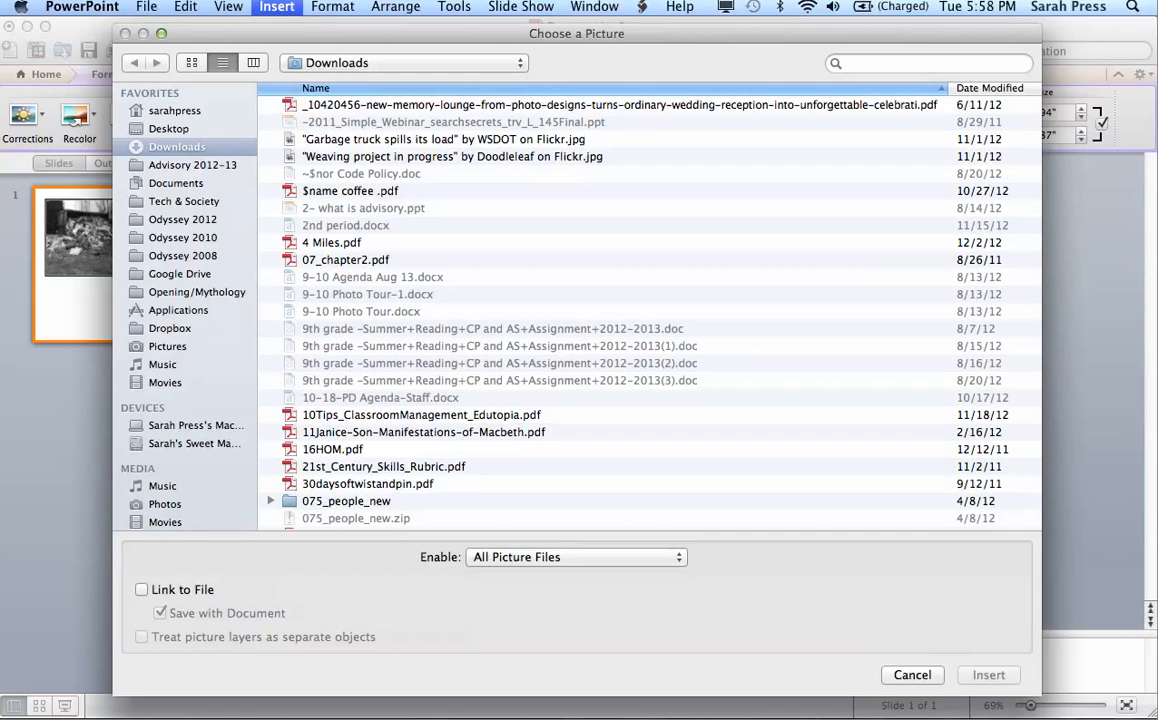
{"action": "left_click", "coordinate": [452, 157]}
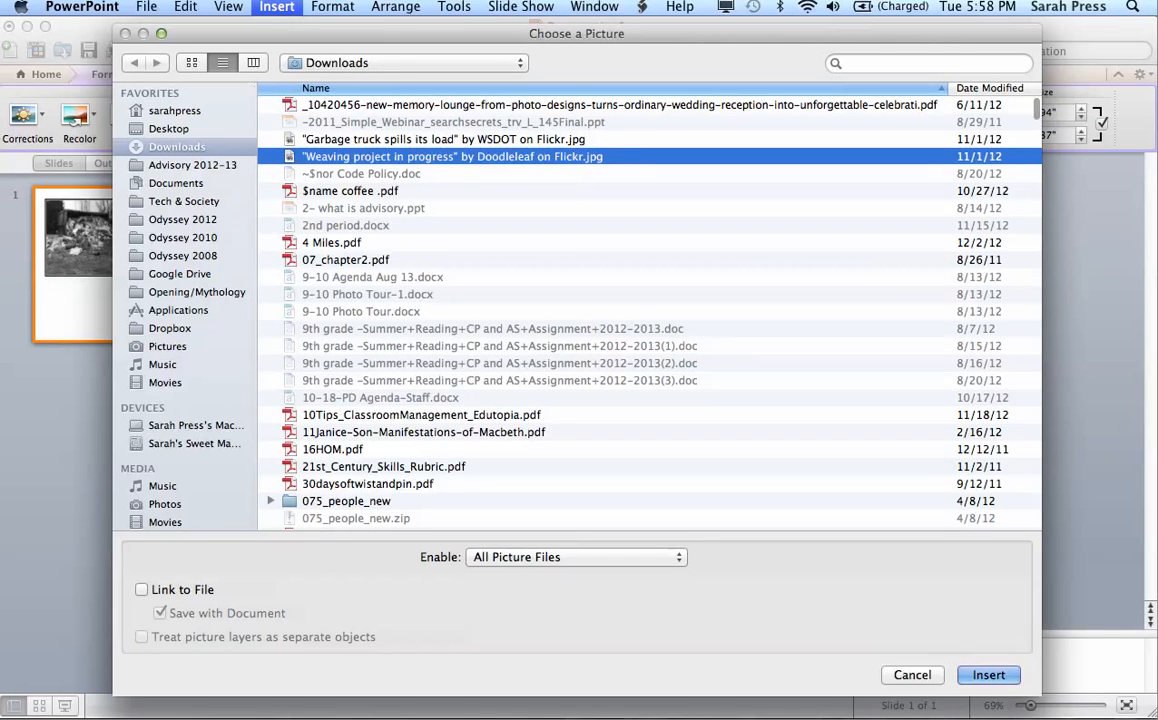
{"action": "left_click", "coordinate": [988, 675]}
- Shrink the weaving photo to about 5.03 by 3.77 inches and place it overlapping the lower right part of the garbage truck photo
{"action": "left_click_drag", "start_coordinate": [630, 425], "coordinate": [642, 507]}
{"action": "left_click_drag", "start_coordinate": [507, 345], "coordinate": [619, 430]}
{"action": "left_click_drag", "start_coordinate": [688, 485], "coordinate": [645, 393]}
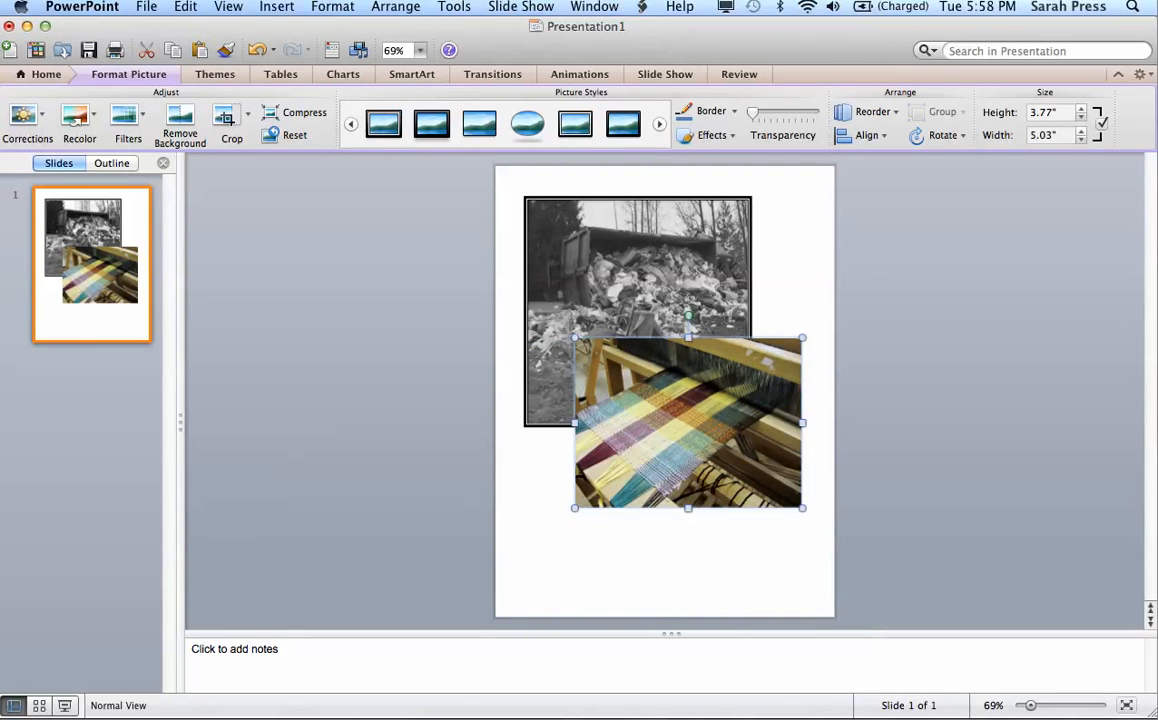
- Bring the garbage truck photo to the front, above the weaving photo
{"action": "left_click", "coordinate": [645, 275]}
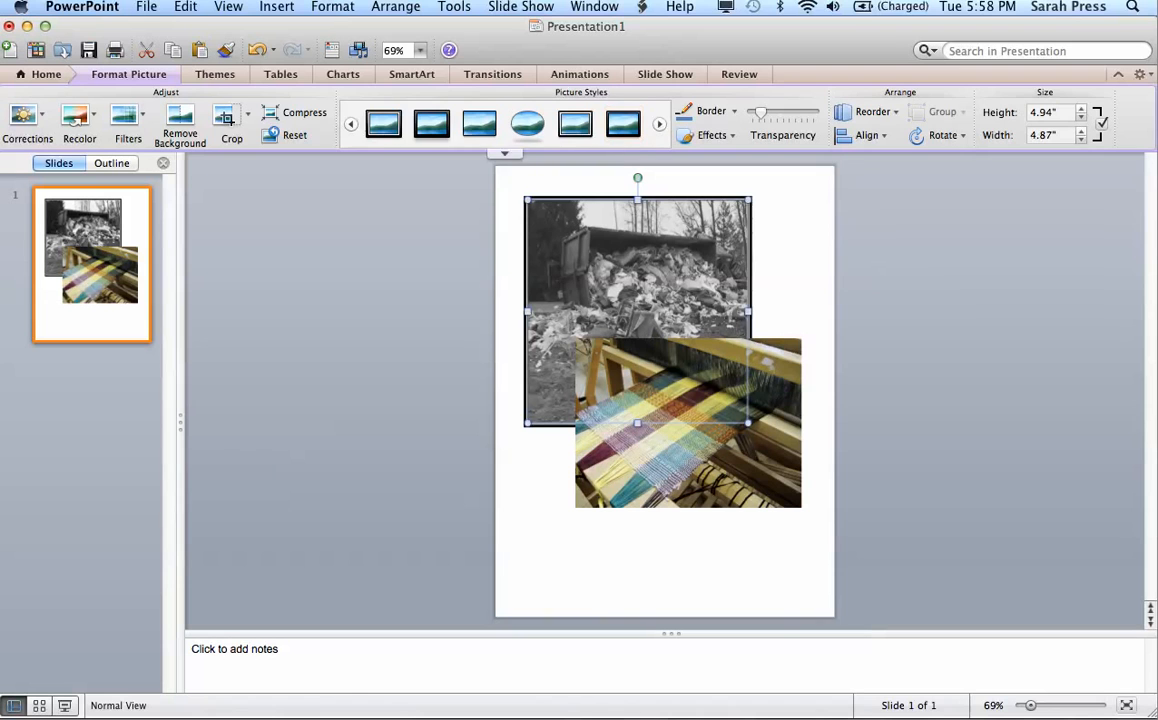
{"action": "left_click", "coordinate": [396, 7]}
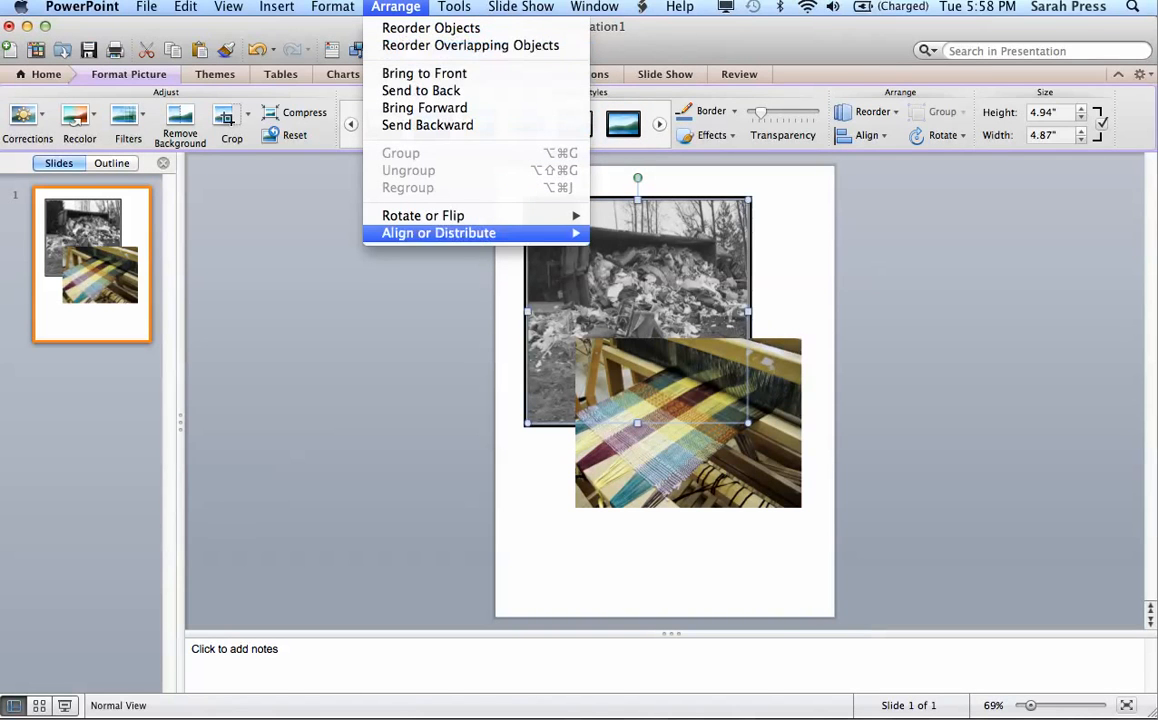
{"action": "mouse_move", "coordinate": [438, 232]}
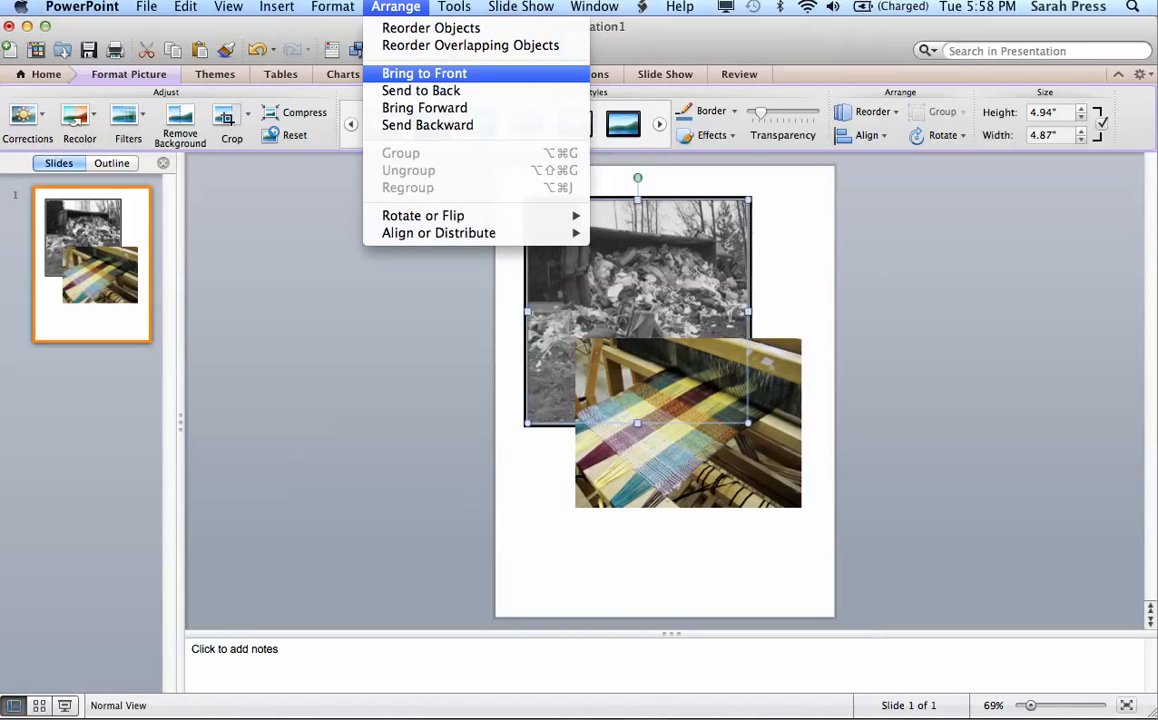
{"action": "left_click", "coordinate": [424, 73]}
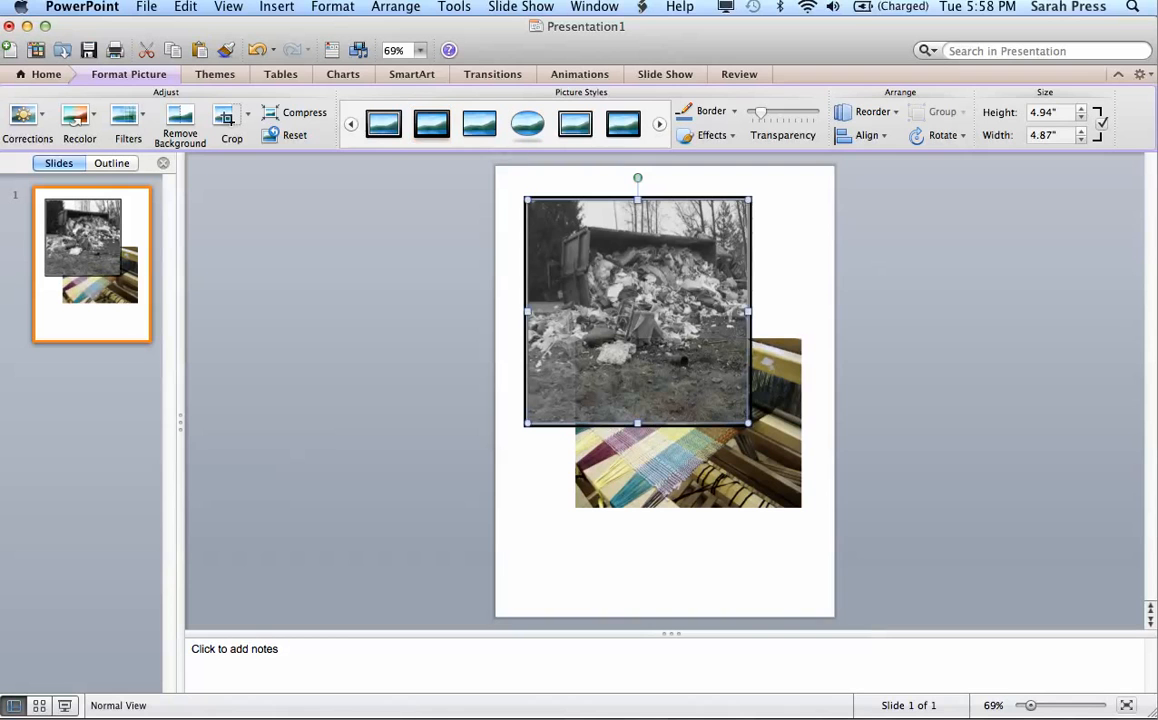
- Move the garbage truck photo slightly down and right over the weaving photo and increase its transparency a little
{"action": "left_click_drag", "start_coordinate": [642, 348], "coordinate": [659, 375]}
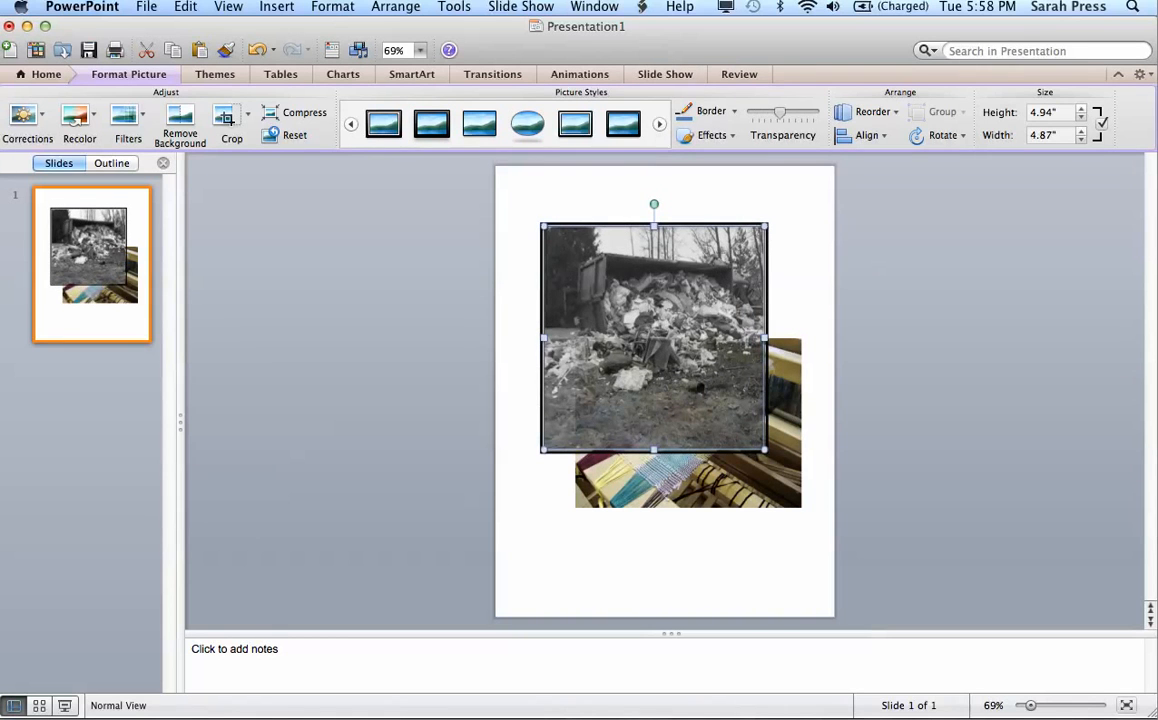
{"action": "mouse_move", "coordinate": [760, 111]}
{"action": "left_mouse_down"}
{"action": "mouse_move", "coordinate": [795, 112]}
{"action": "mouse_move", "coordinate": [769, 112]}
{"action": "left_mouse_up"}
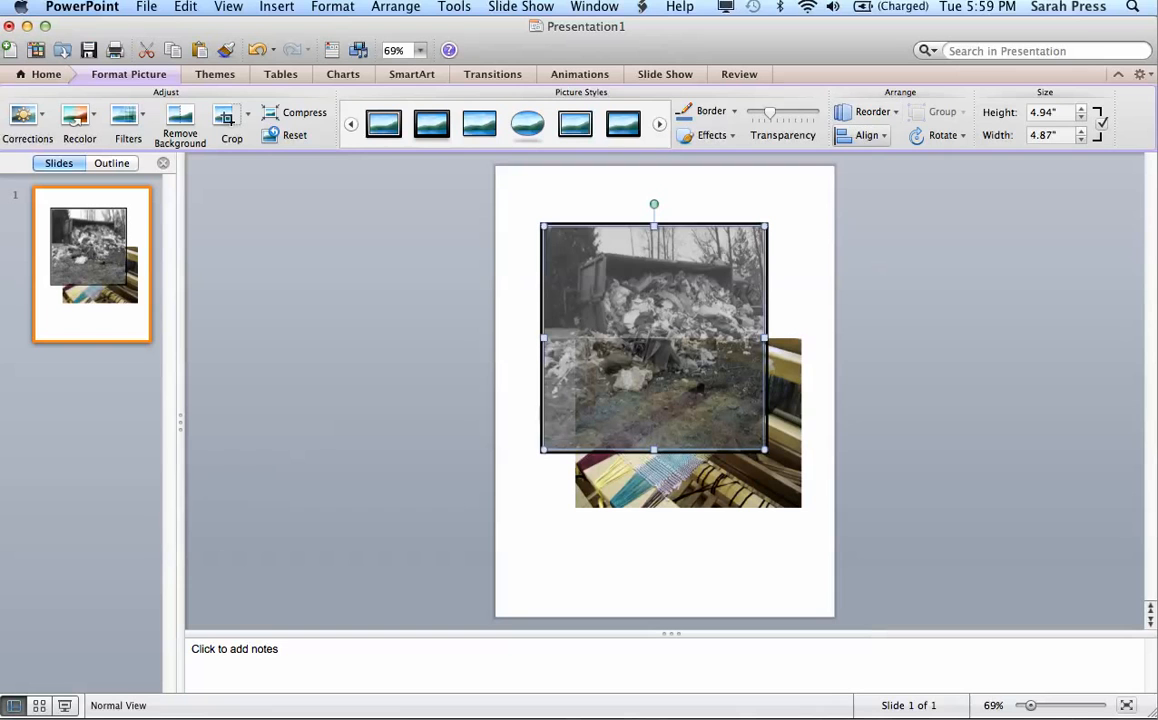
- Rotate the garbage truck photo 90° to the right
{"action": "left_click", "coordinate": [868, 112]}
{"action": "left_click", "coordinate": [868, 112]}
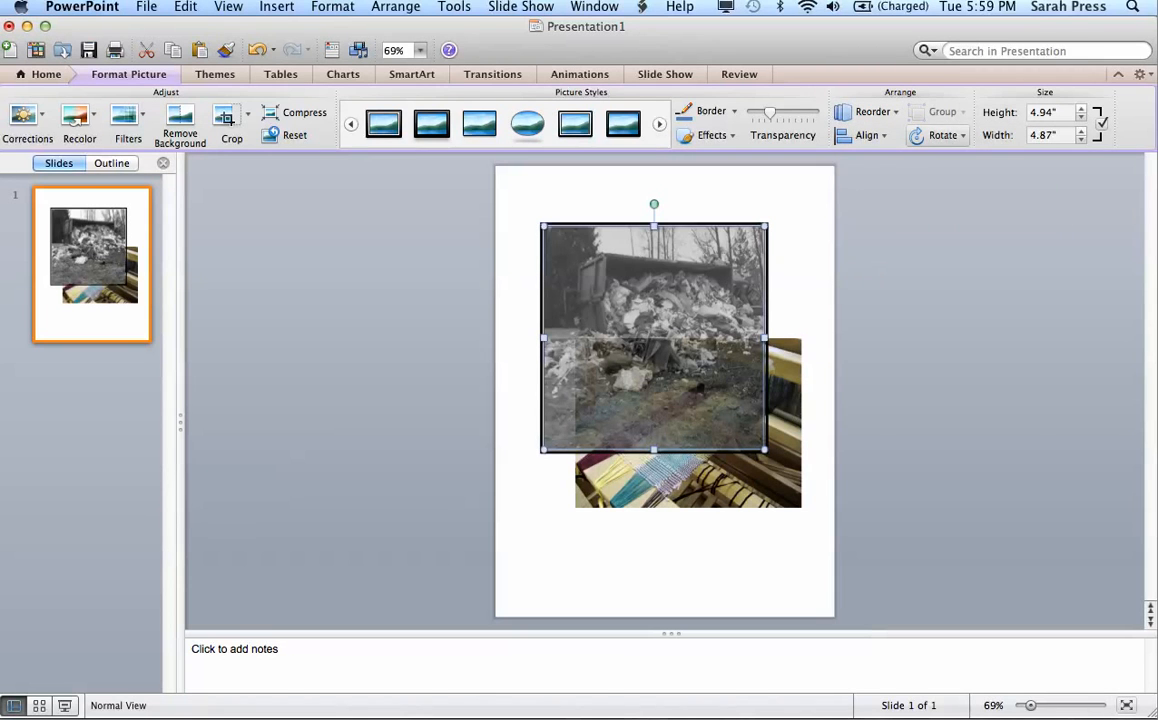
{"action": "left_click", "coordinate": [940, 135]}
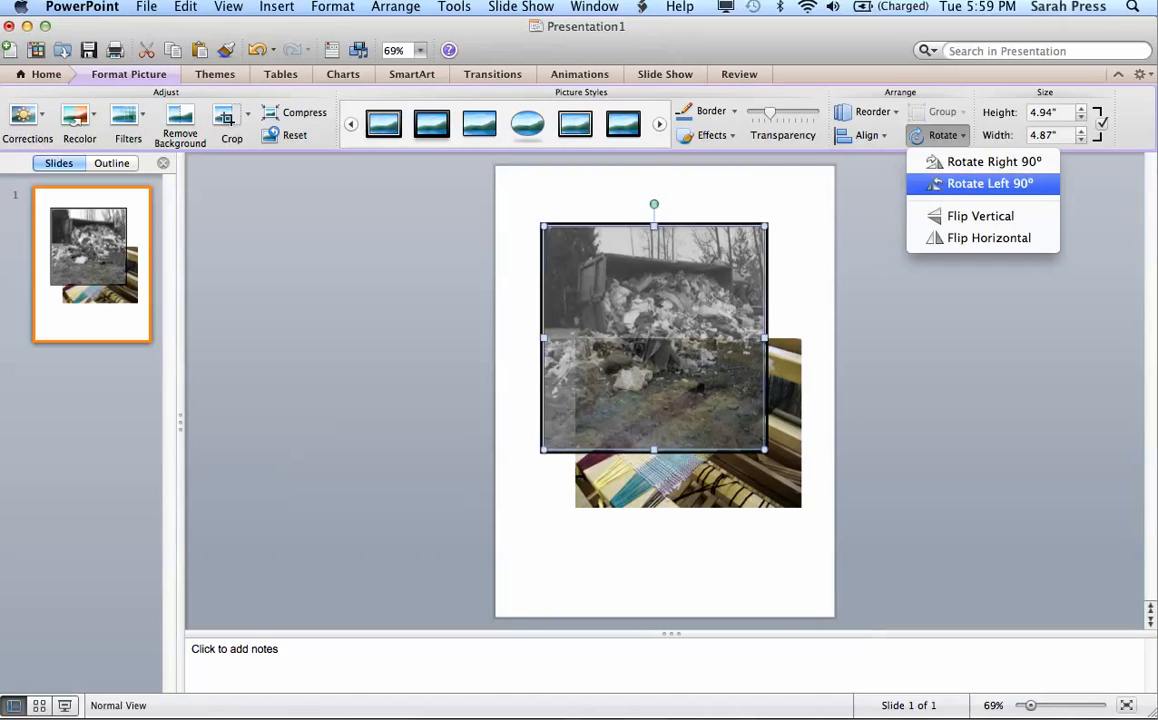
{"action": "left_click", "coordinate": [940, 135]}
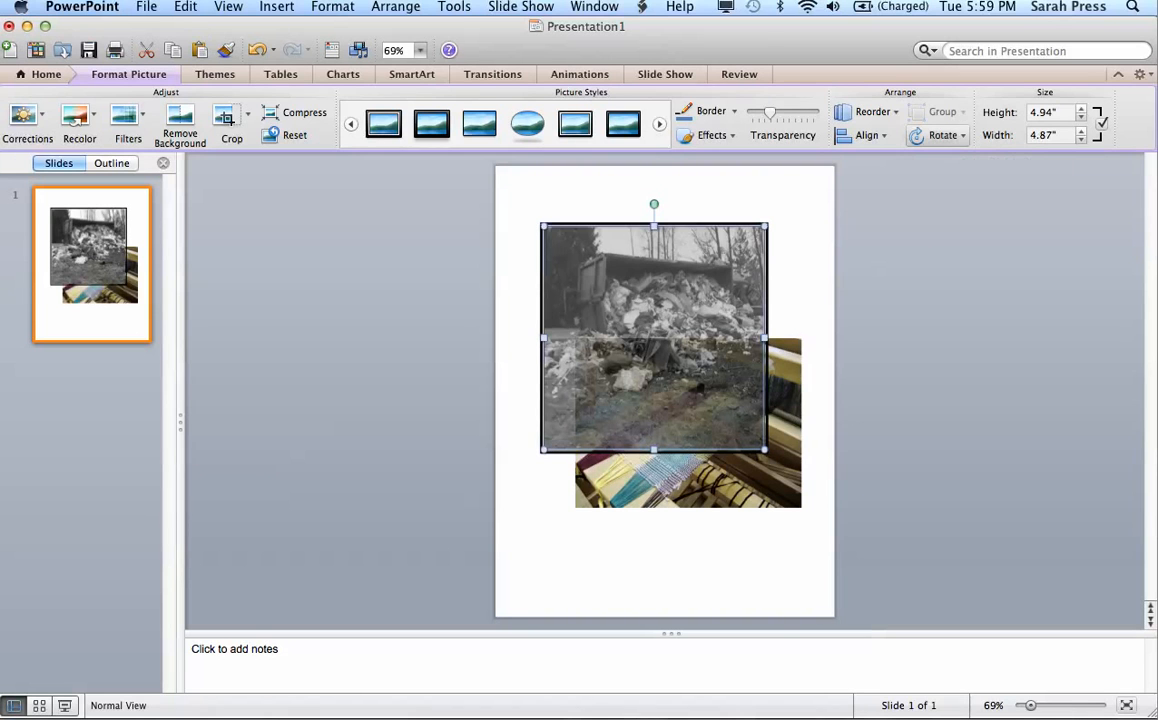
{"action": "left_click", "coordinate": [940, 135]}
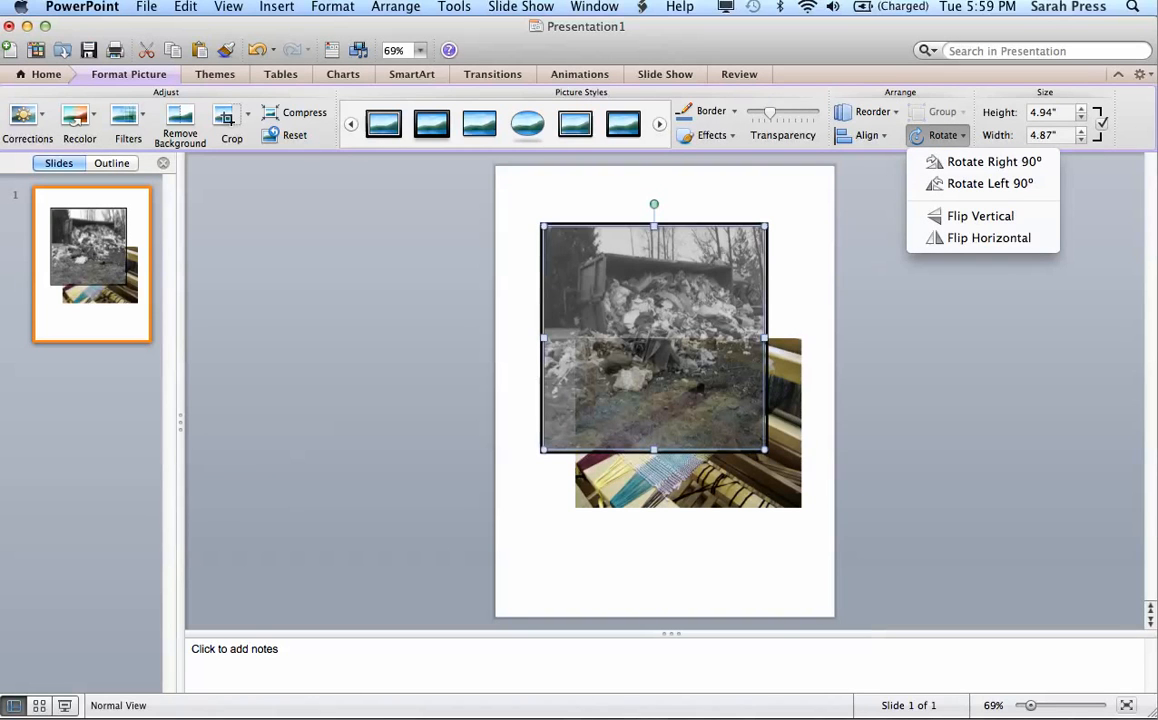
{"action": "left_click", "coordinate": [990, 161]}
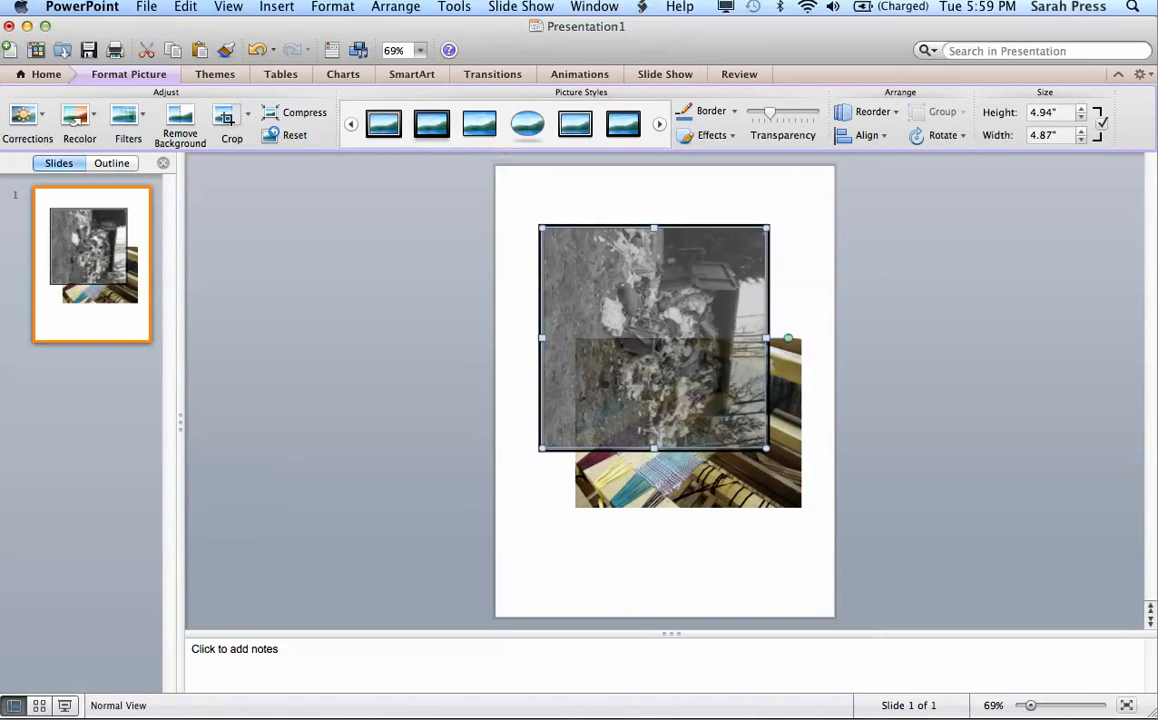
- Set the garbage truck photo's rotation to 319° through the rotation options and deselect the photo
{"action": "left_click", "coordinate": [333, 7]}
{"action": "mouse_move", "coordinate": [395, 7]}
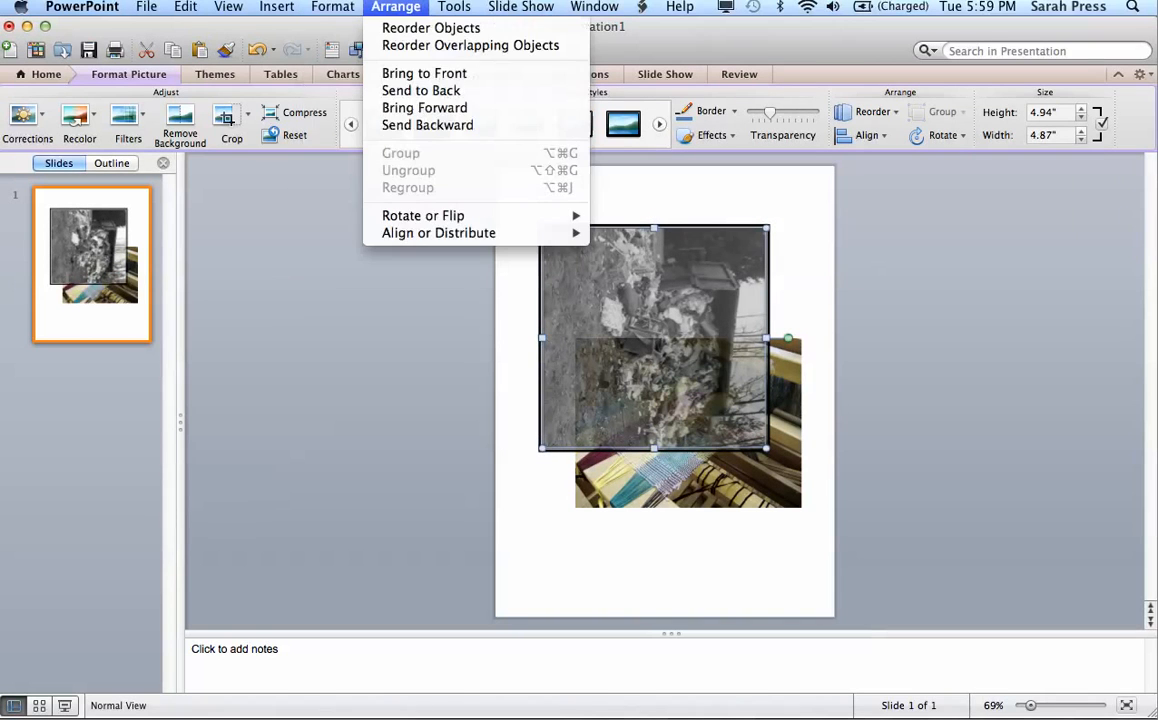
{"action": "mouse_move", "coordinate": [480, 215]}
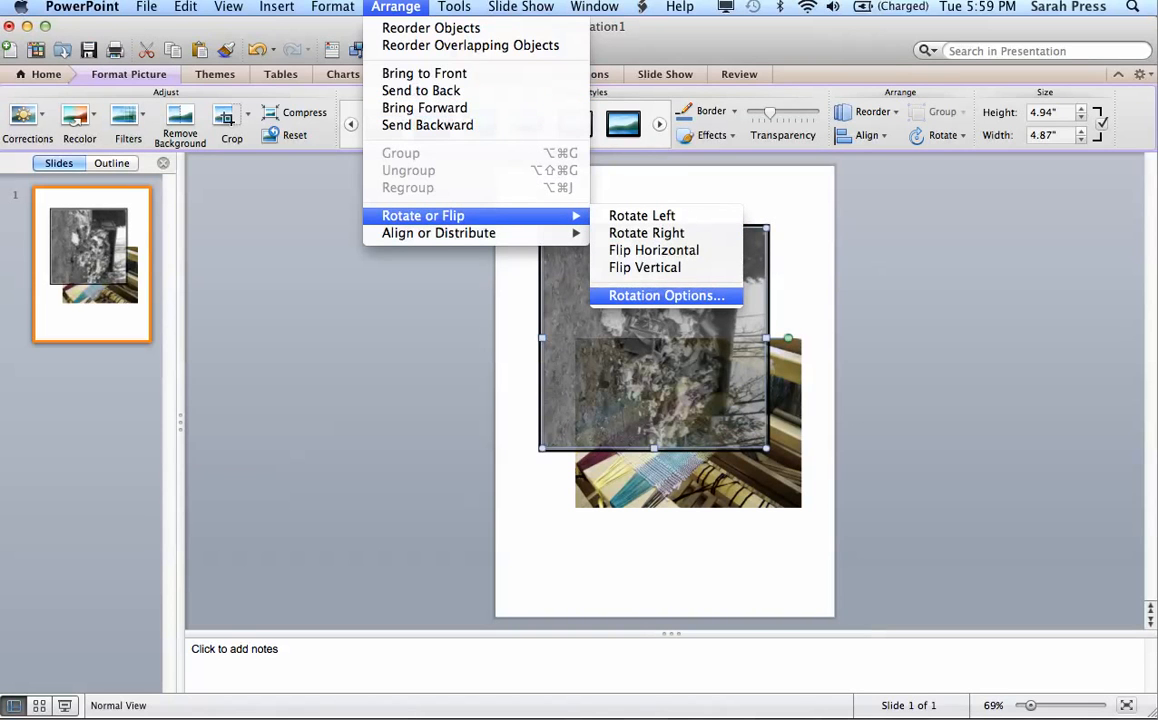
{"action": "left_click", "coordinate": [666, 295]}
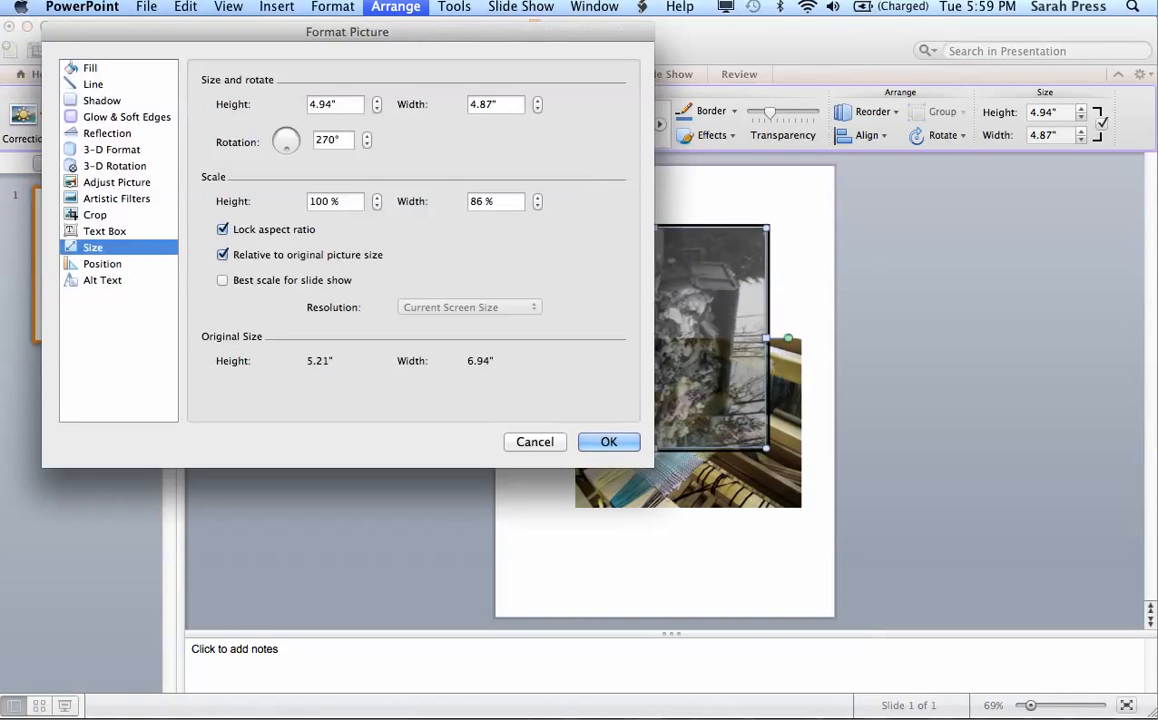
{"action": "left_click_drag", "start_coordinate": [254, 121], "coordinate": [293, 147]}
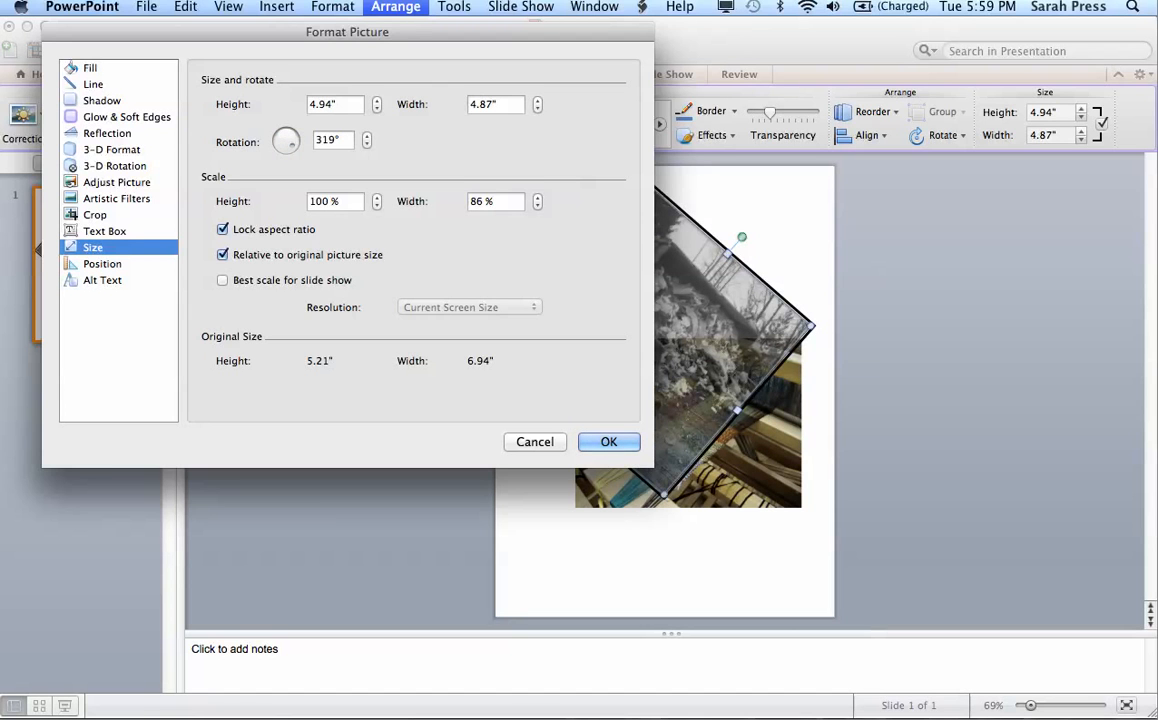
{"action": "left_click", "coordinate": [609, 442]}
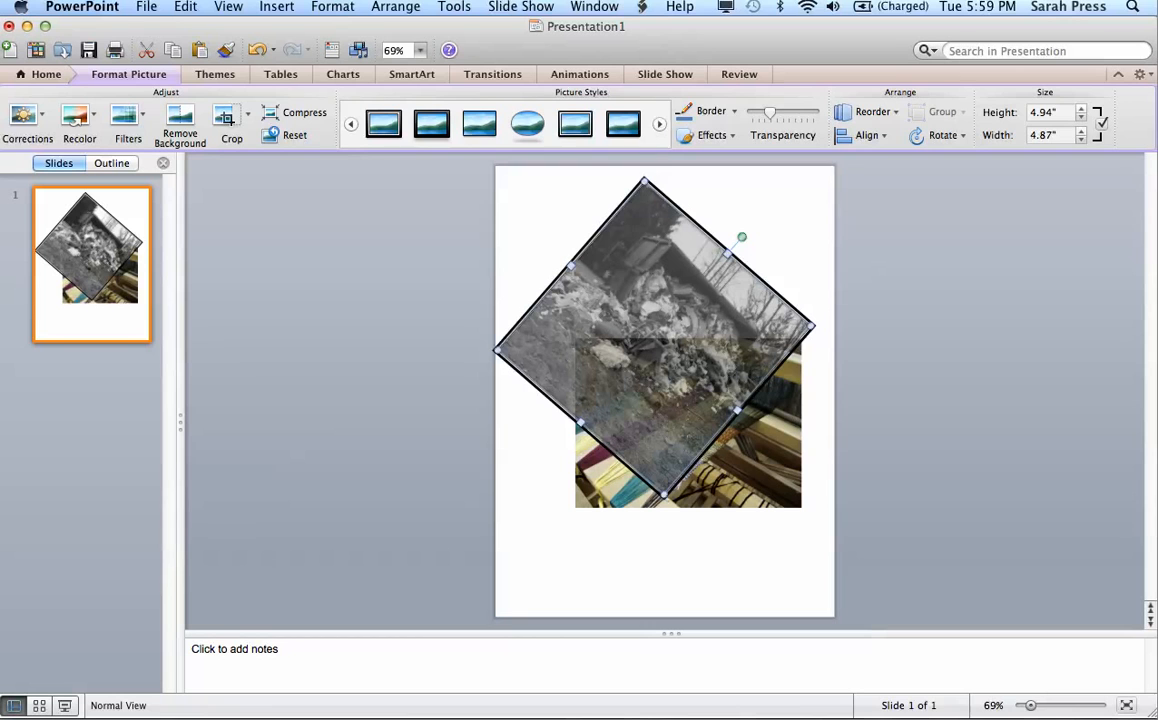
{"action": "key", "text": "Escape"}
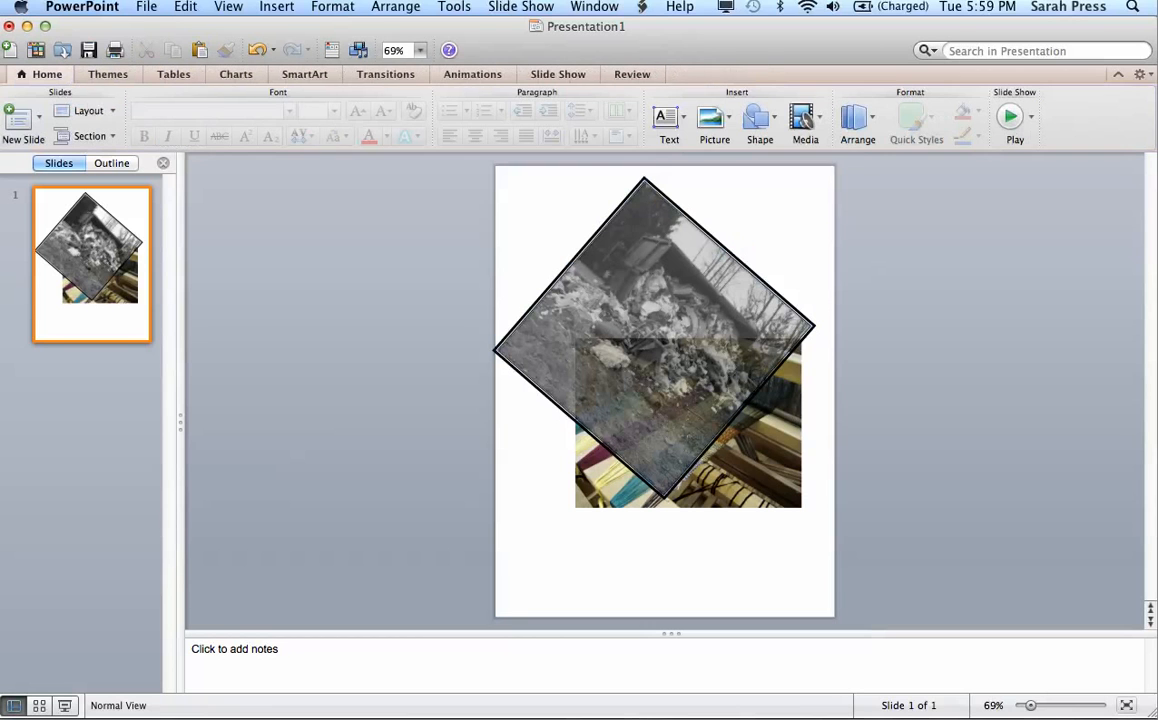